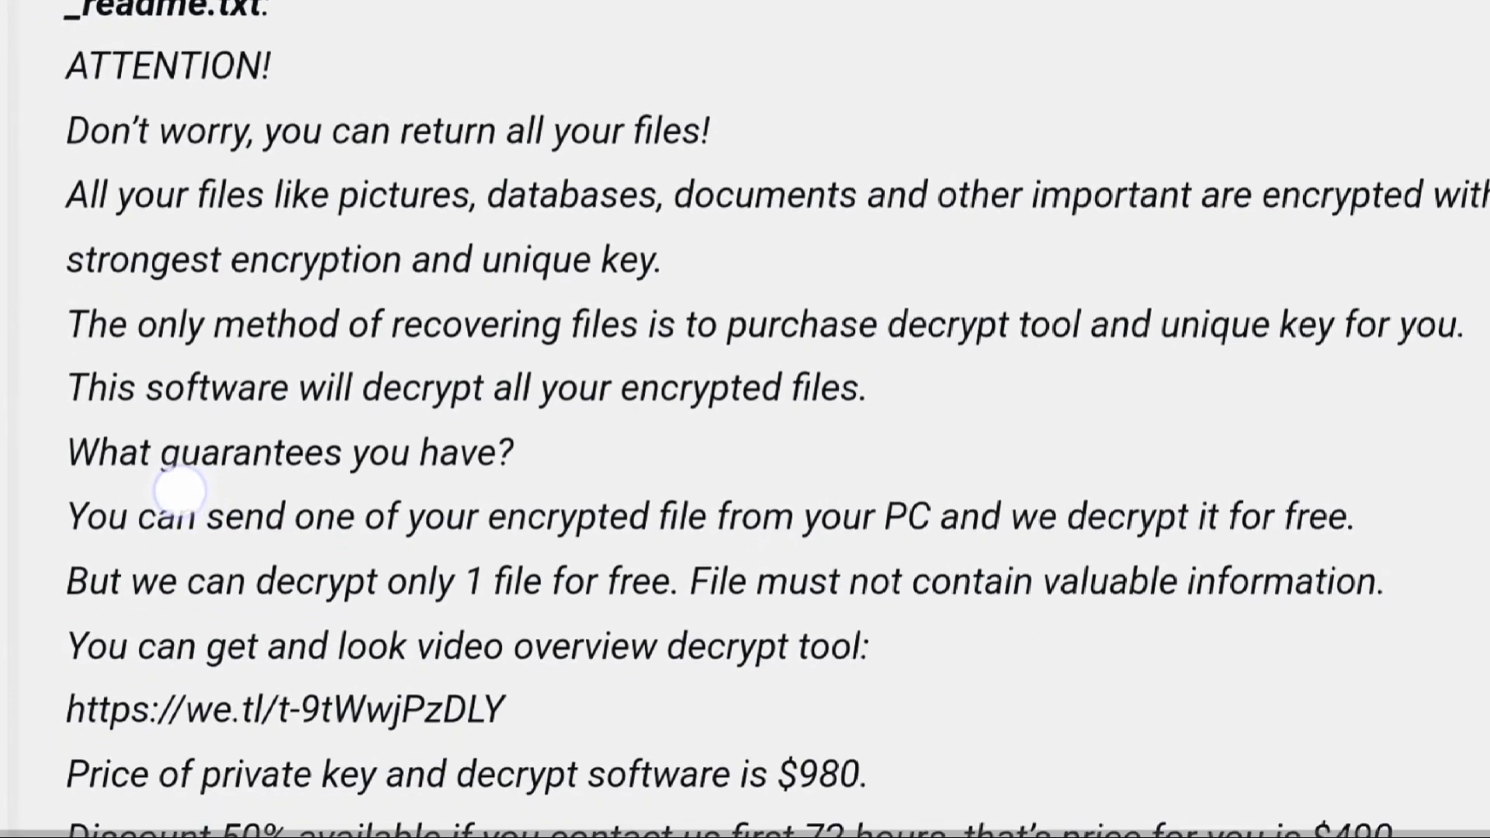
- Scroll to the end of the _readme.txt PCQQ ransom note
scroll(178, 491, "down", 3)
scroll(132, 636, "down", 1)
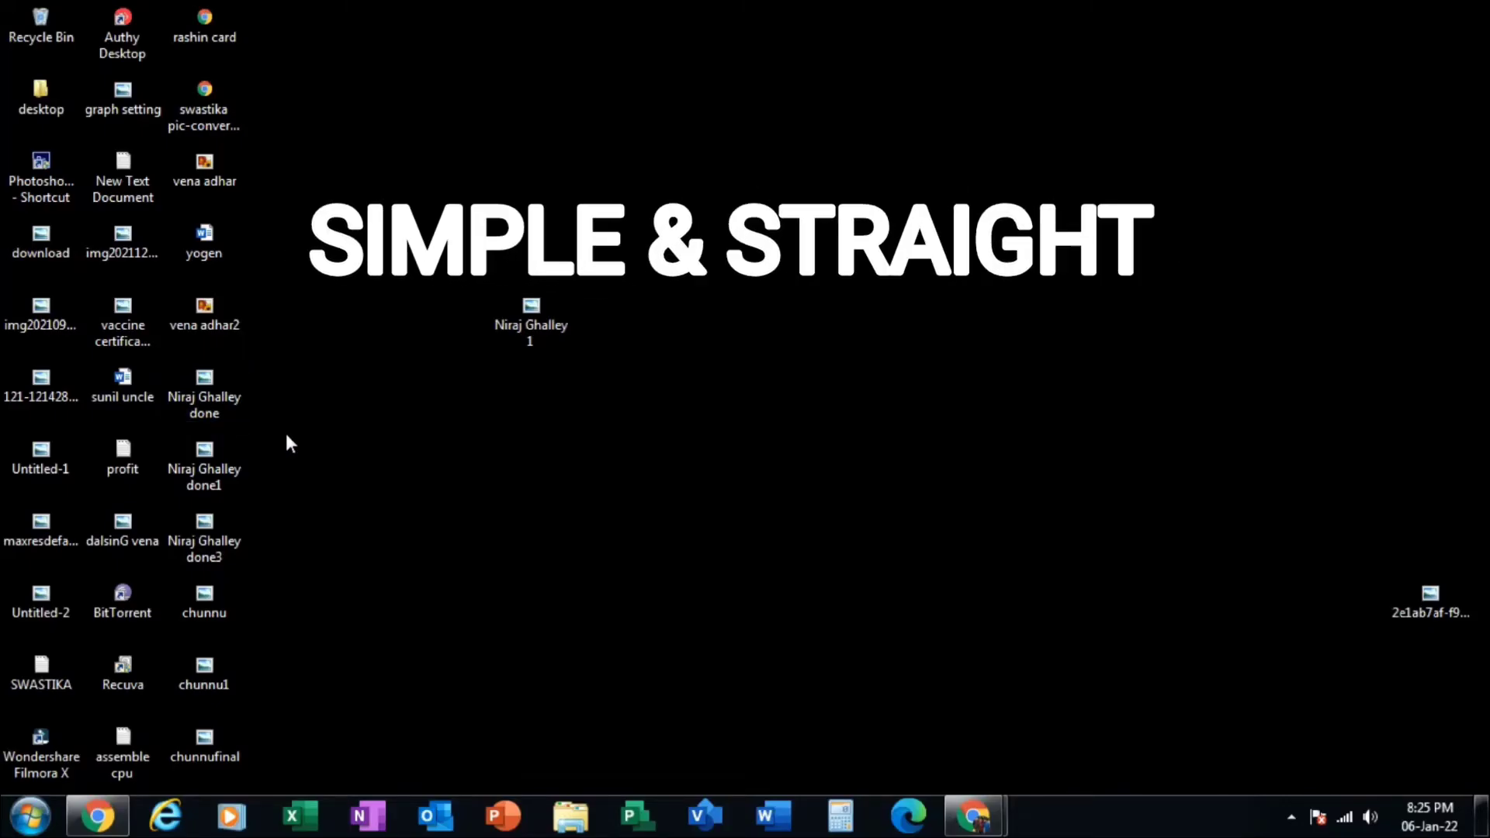
- Browse the Norbu's imp doc folder on the documents (E:) drive
key("super+e")
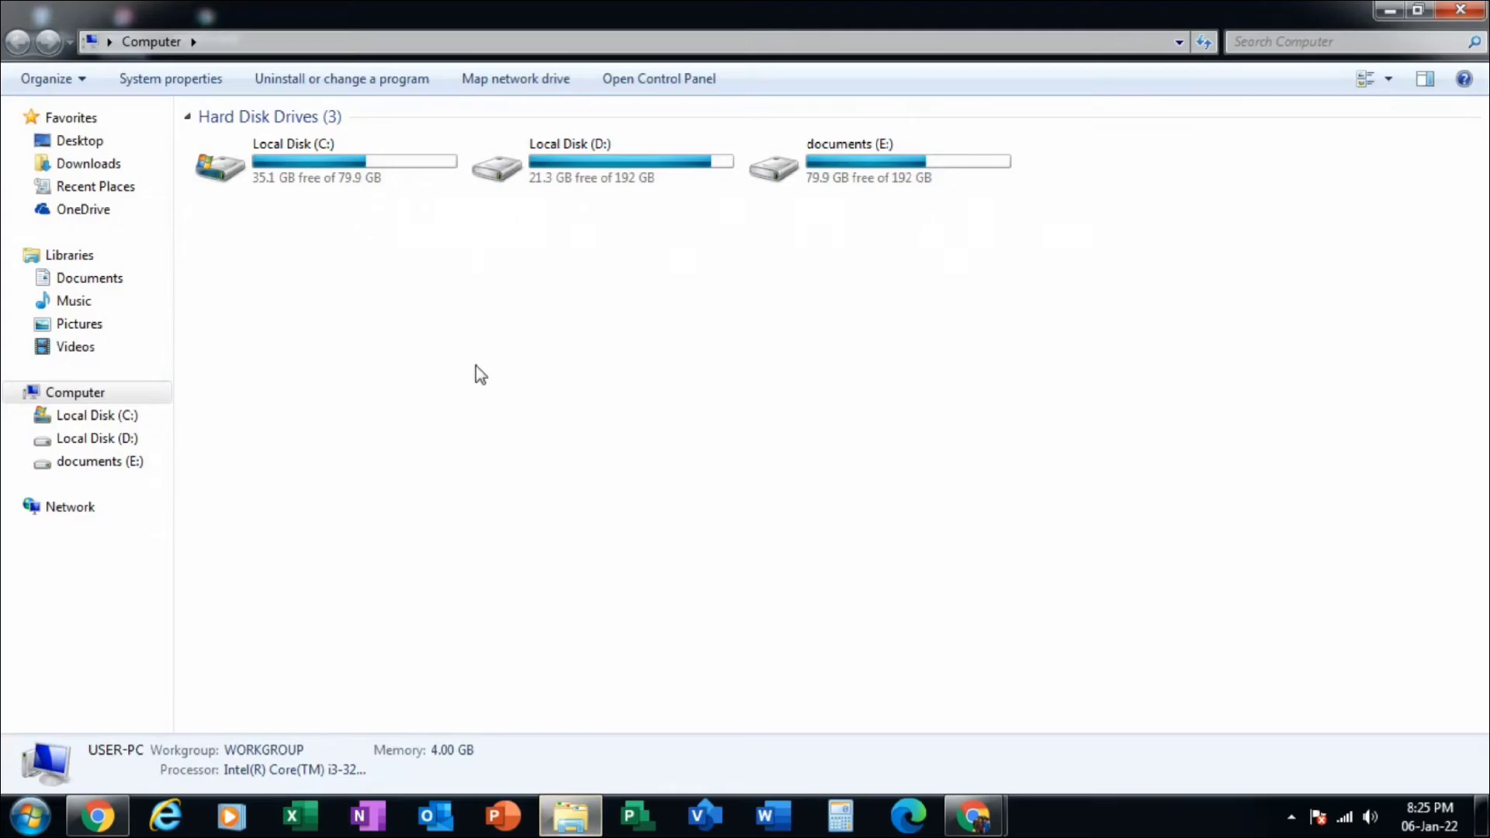
double_click(861, 181)
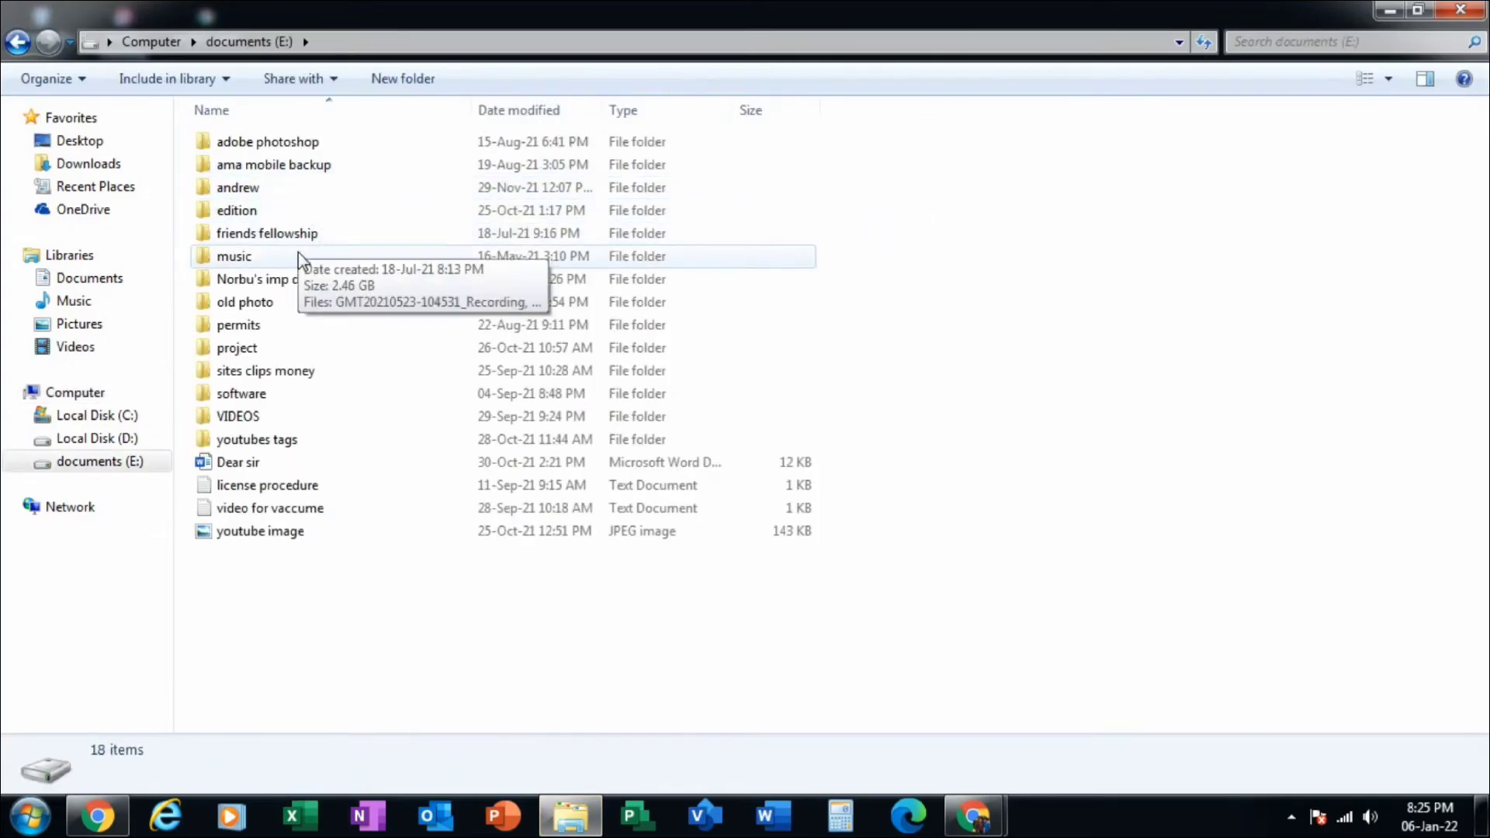
double_click(263, 281)
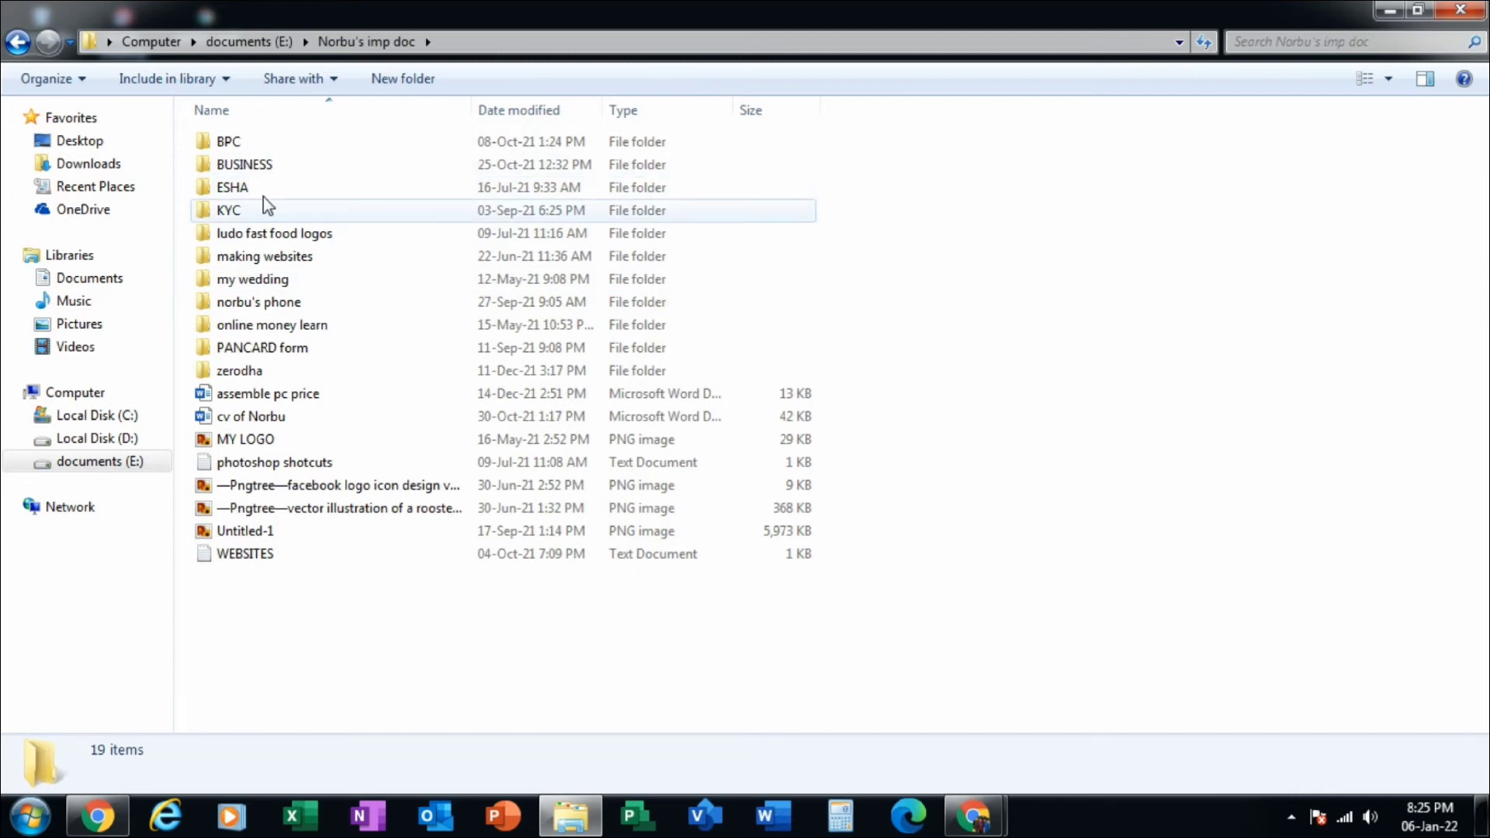
left_click(17, 41)
- On Local Disk (D:), check backup 13.05.21, then show New folder's encrypted images.jpg.pcqq
double_click(508, 182)
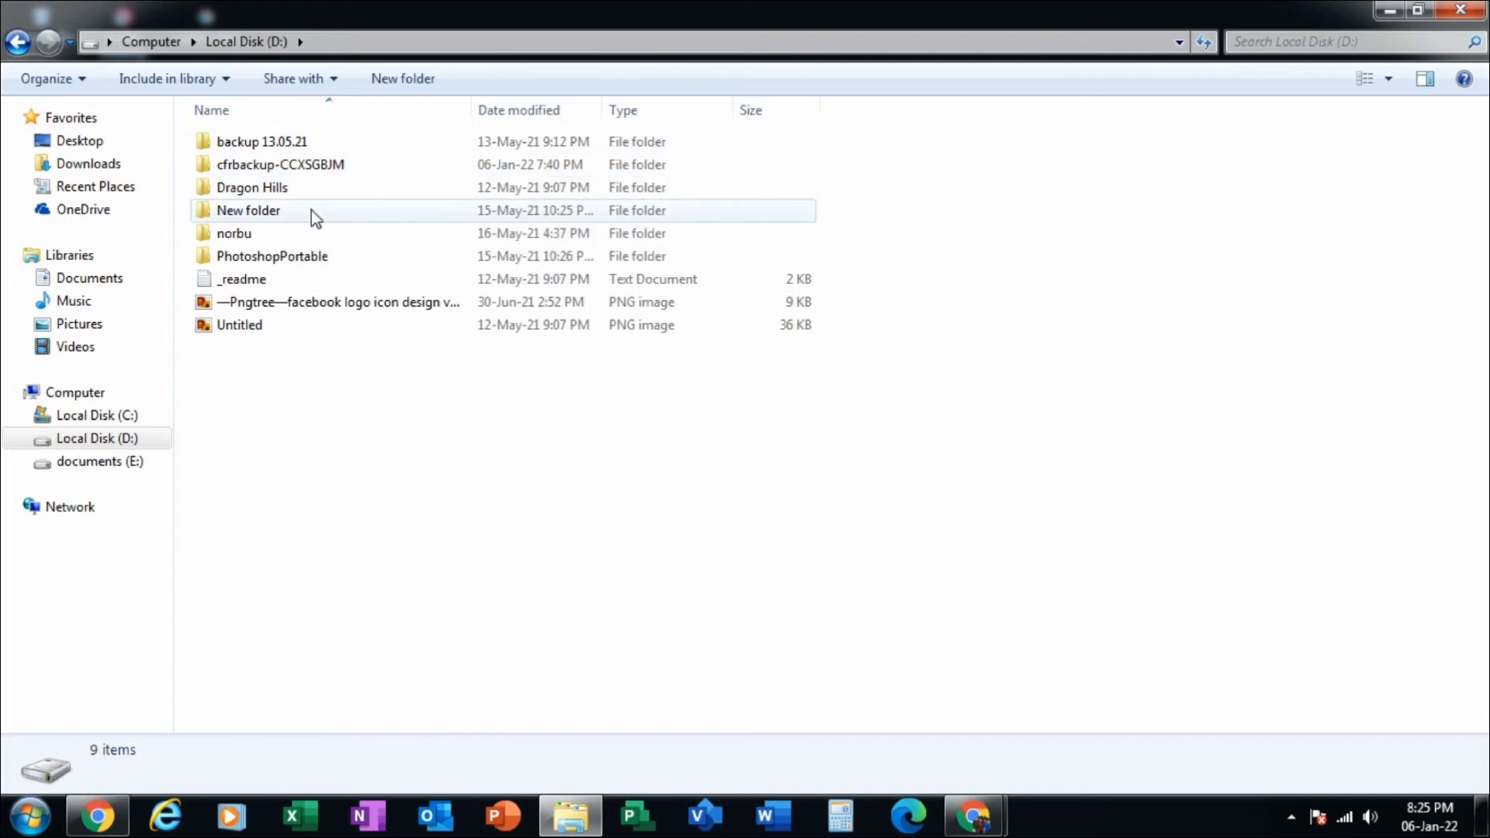
left_click(249, 233)
double_click(249, 145)
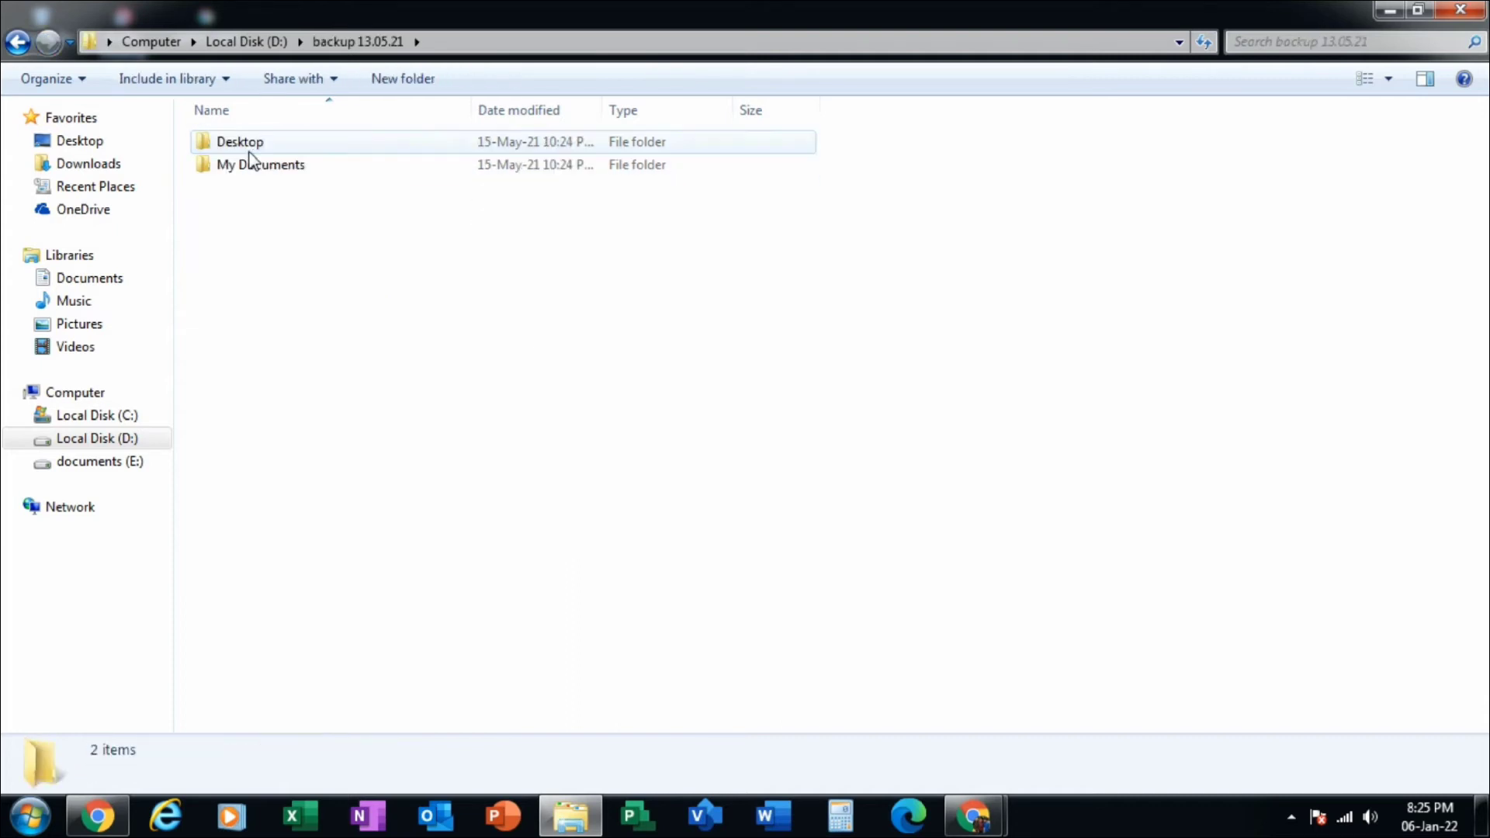
left_click(19, 42)
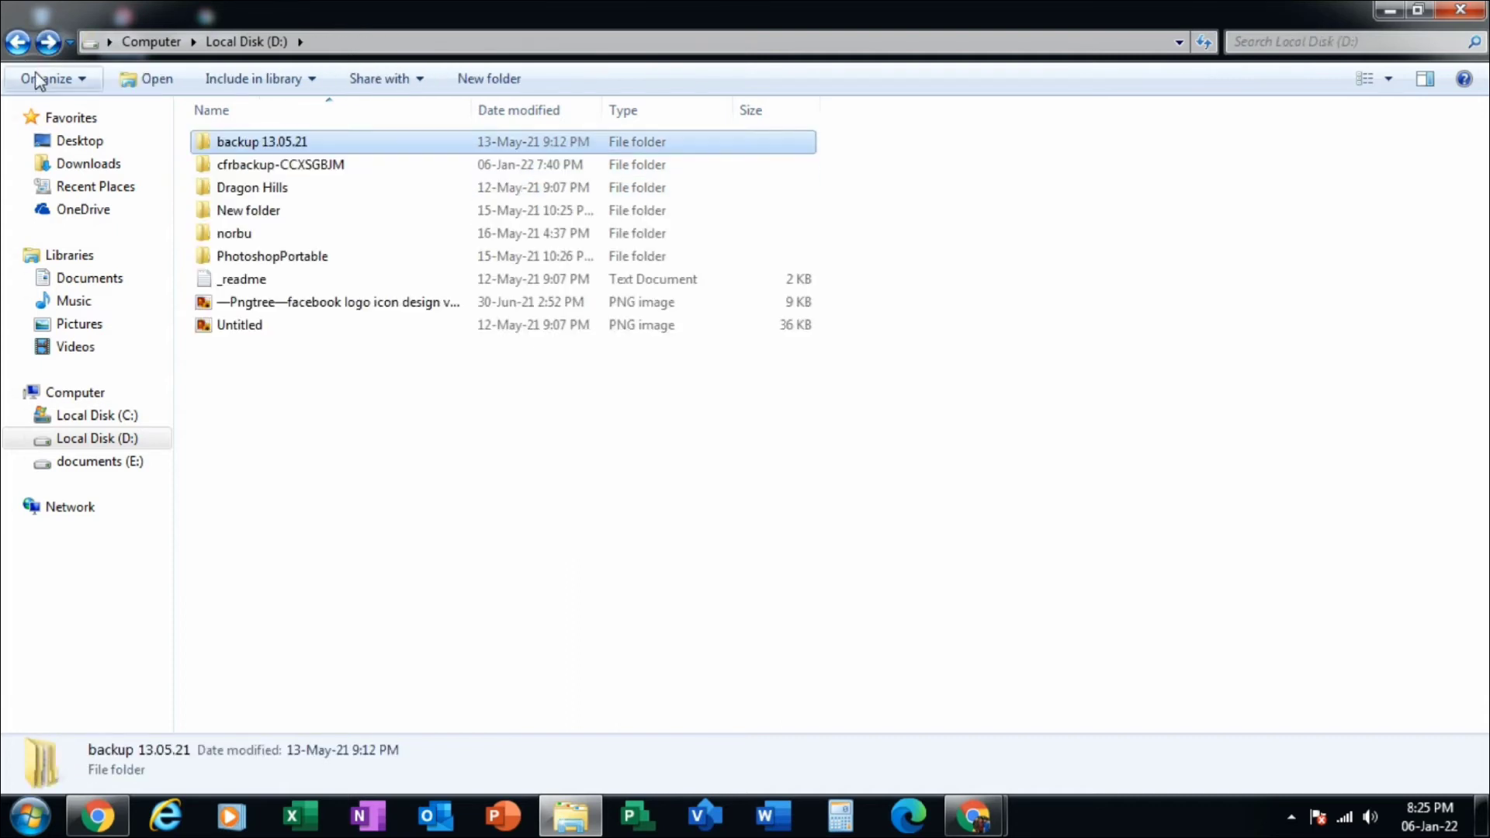
double_click(236, 208)
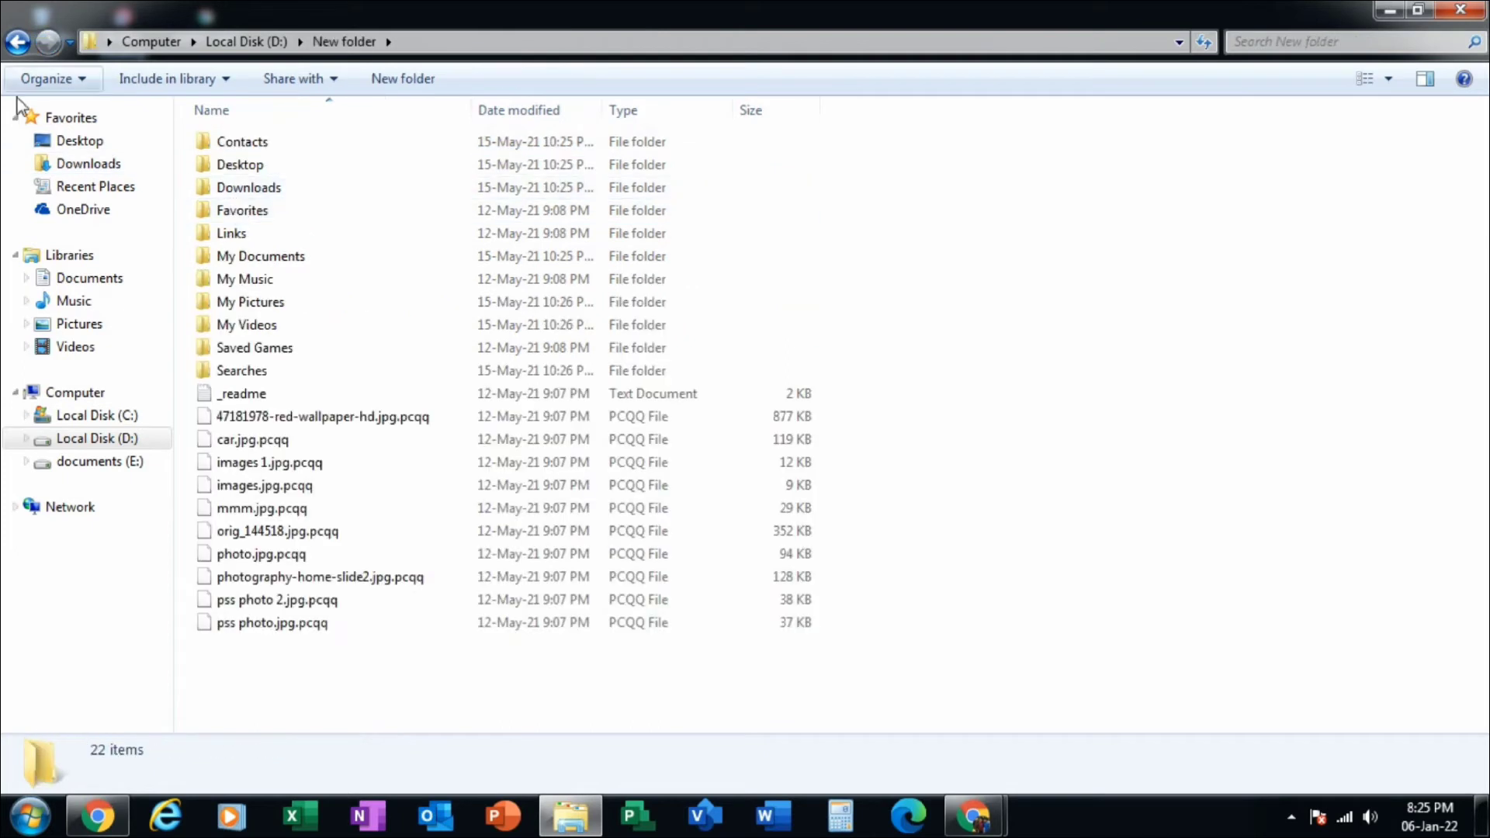
left_click(323, 481)
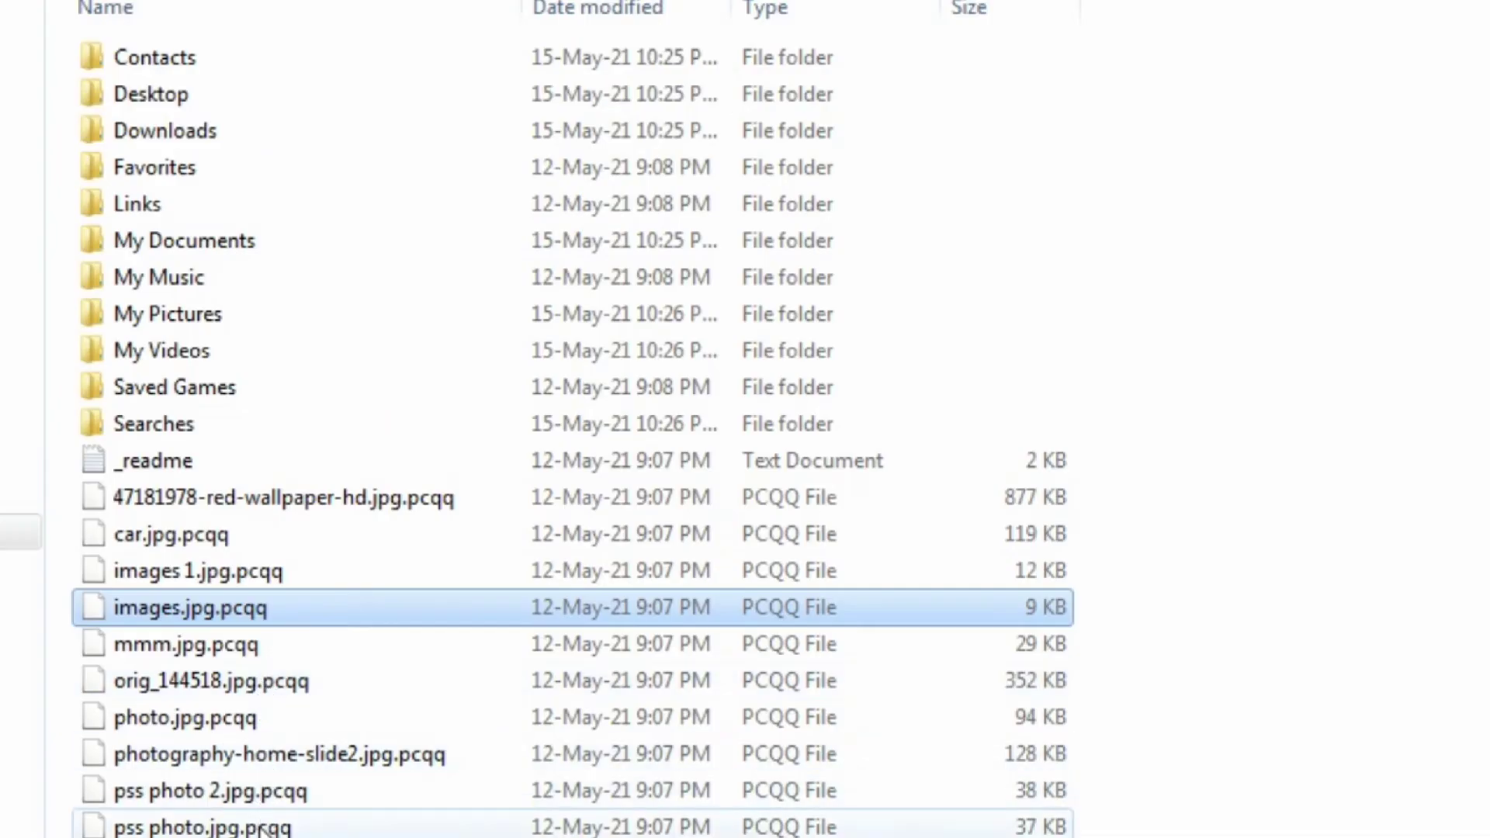
- Highlight the .pcqq-encrypted documents in Downloads, including 1414.docx.pcqq and a PDF
double_click(172, 128)
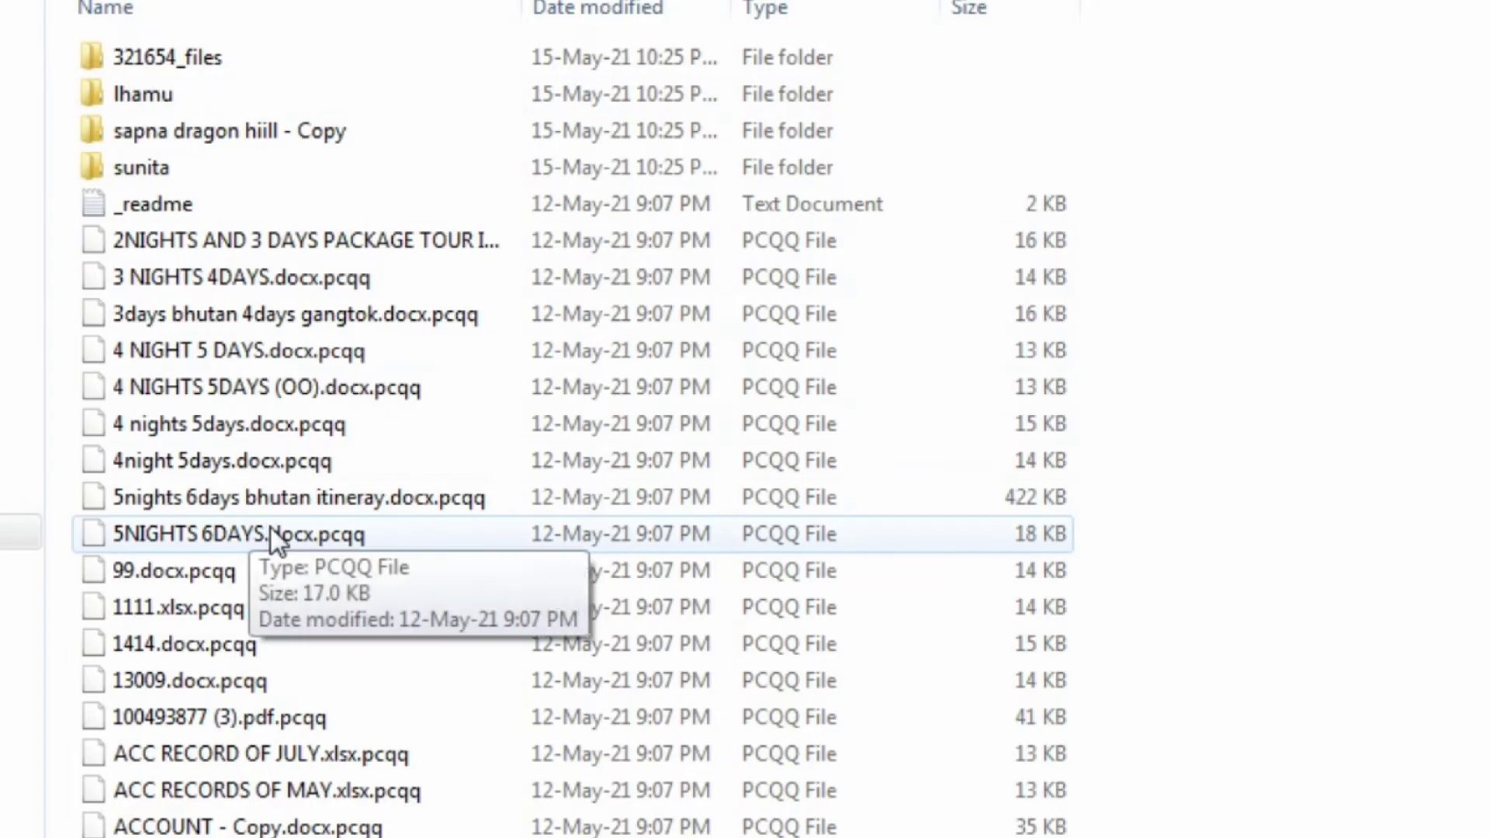
left_click(273, 533)
left_click(289, 429)
left_click(411, 233)
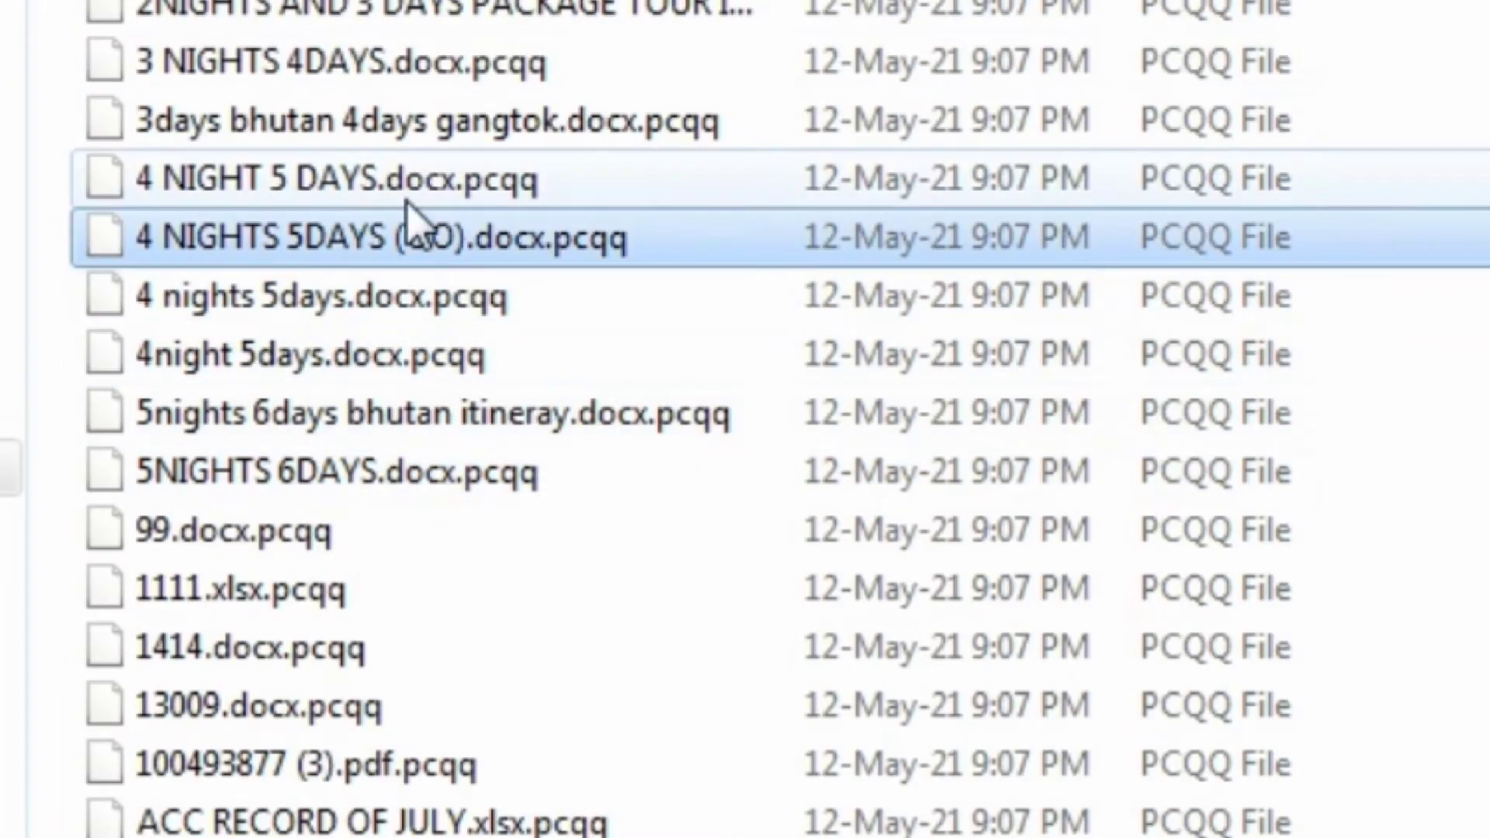
left_click(404, 182)
left_click(435, 412)
left_click(442, 647)
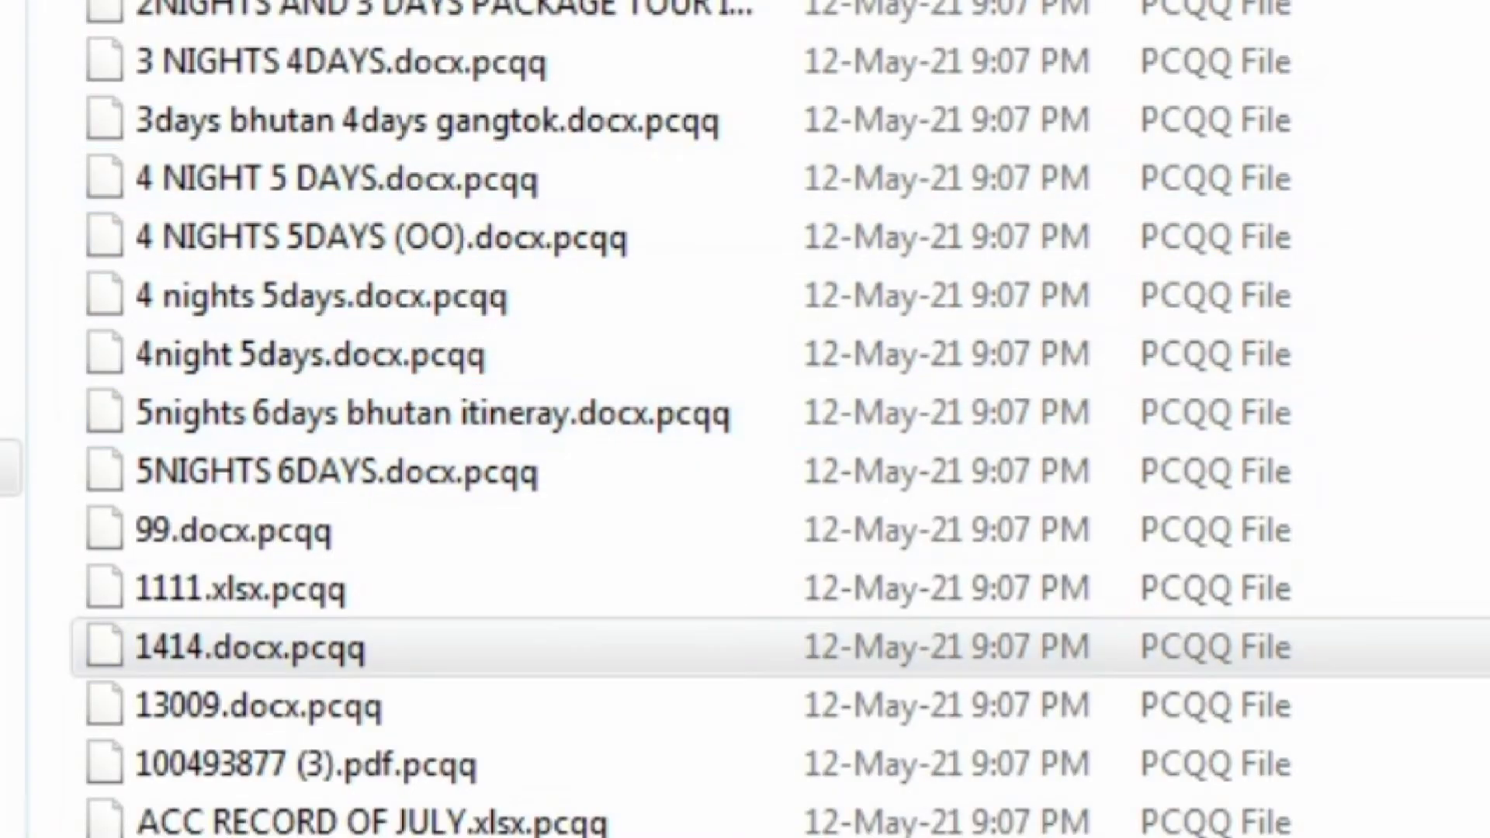
left_click(1034, 768)
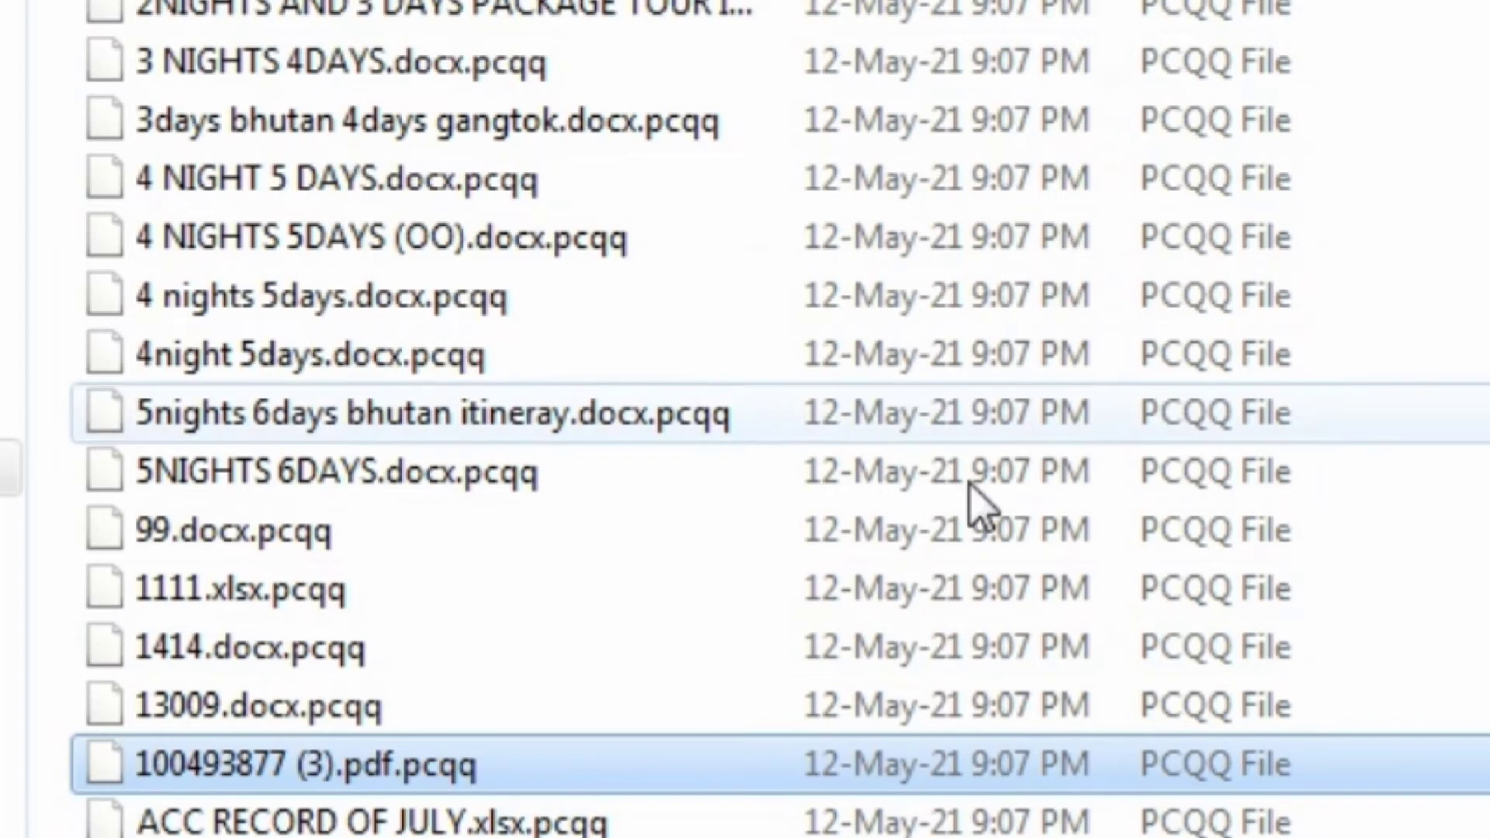
scroll(873, 435, "down", 3)
scroll(873, 431, "down", 3)
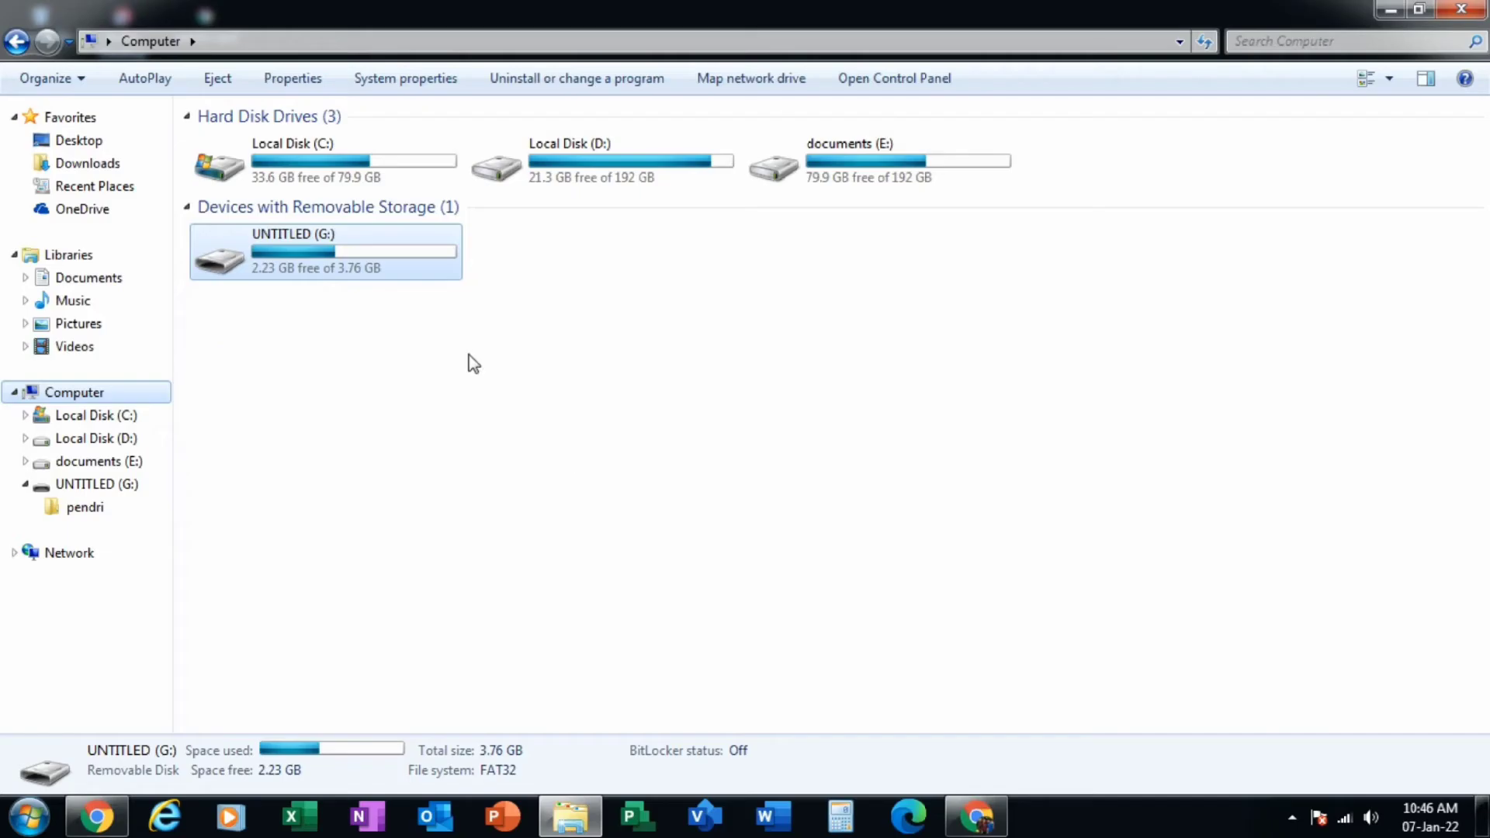
- Quick-format UNTITLED (G:), confirming the erase warning and the completion message
right_click(342, 270)
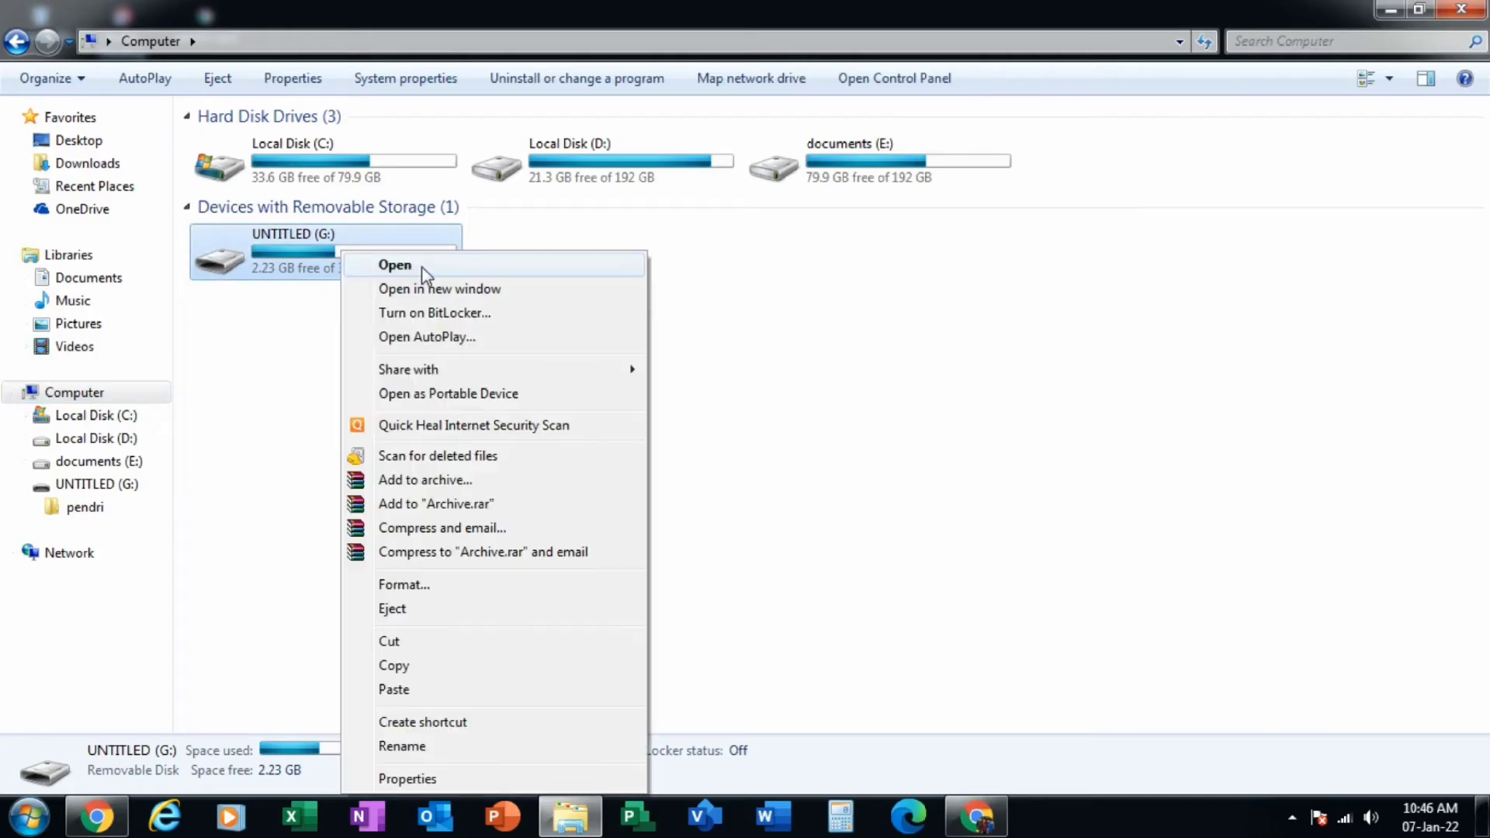
left_click(448, 589)
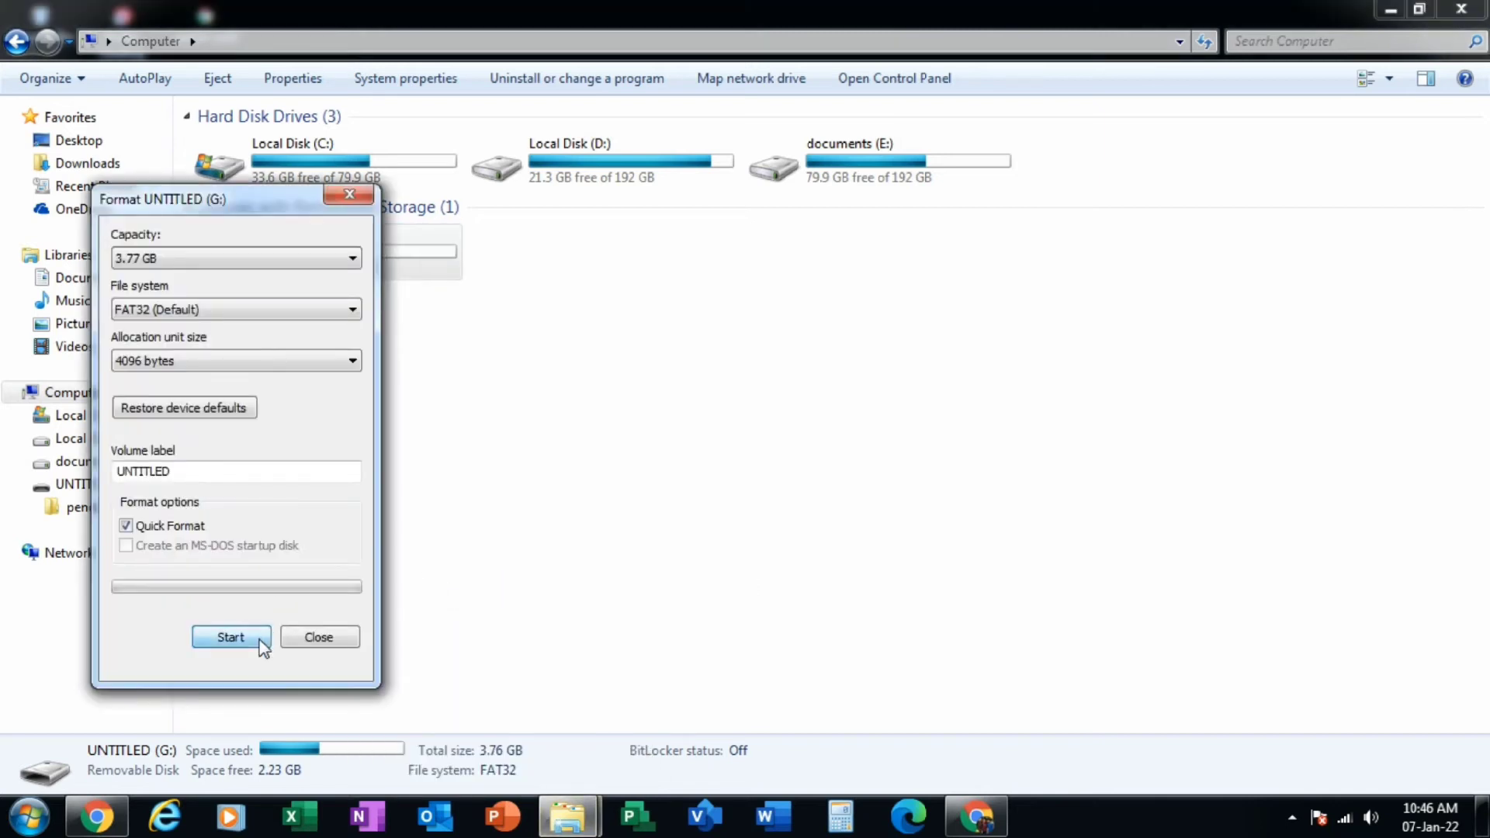
left_click(263, 646)
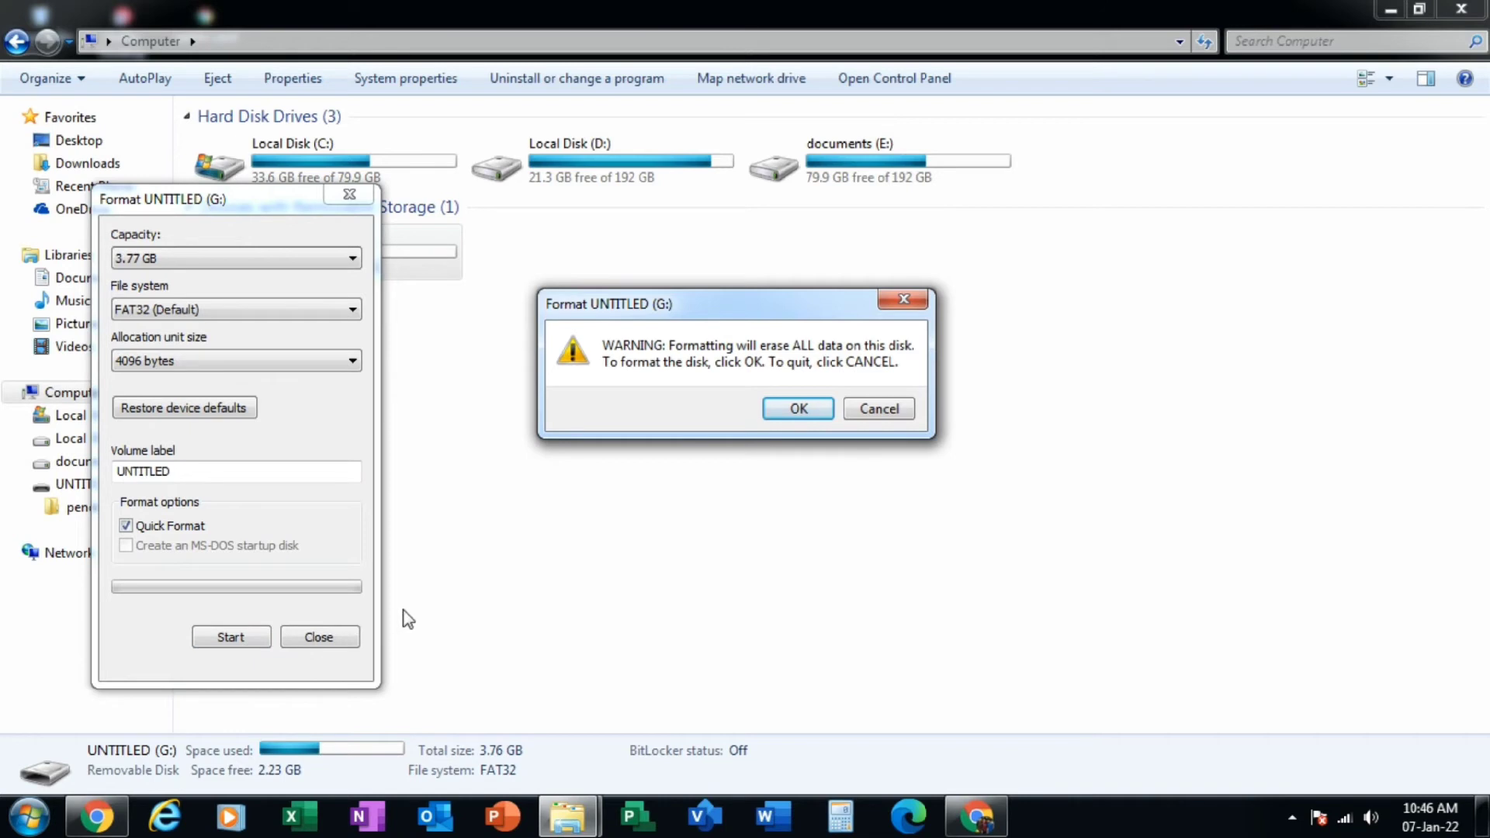
left_click(800, 409)
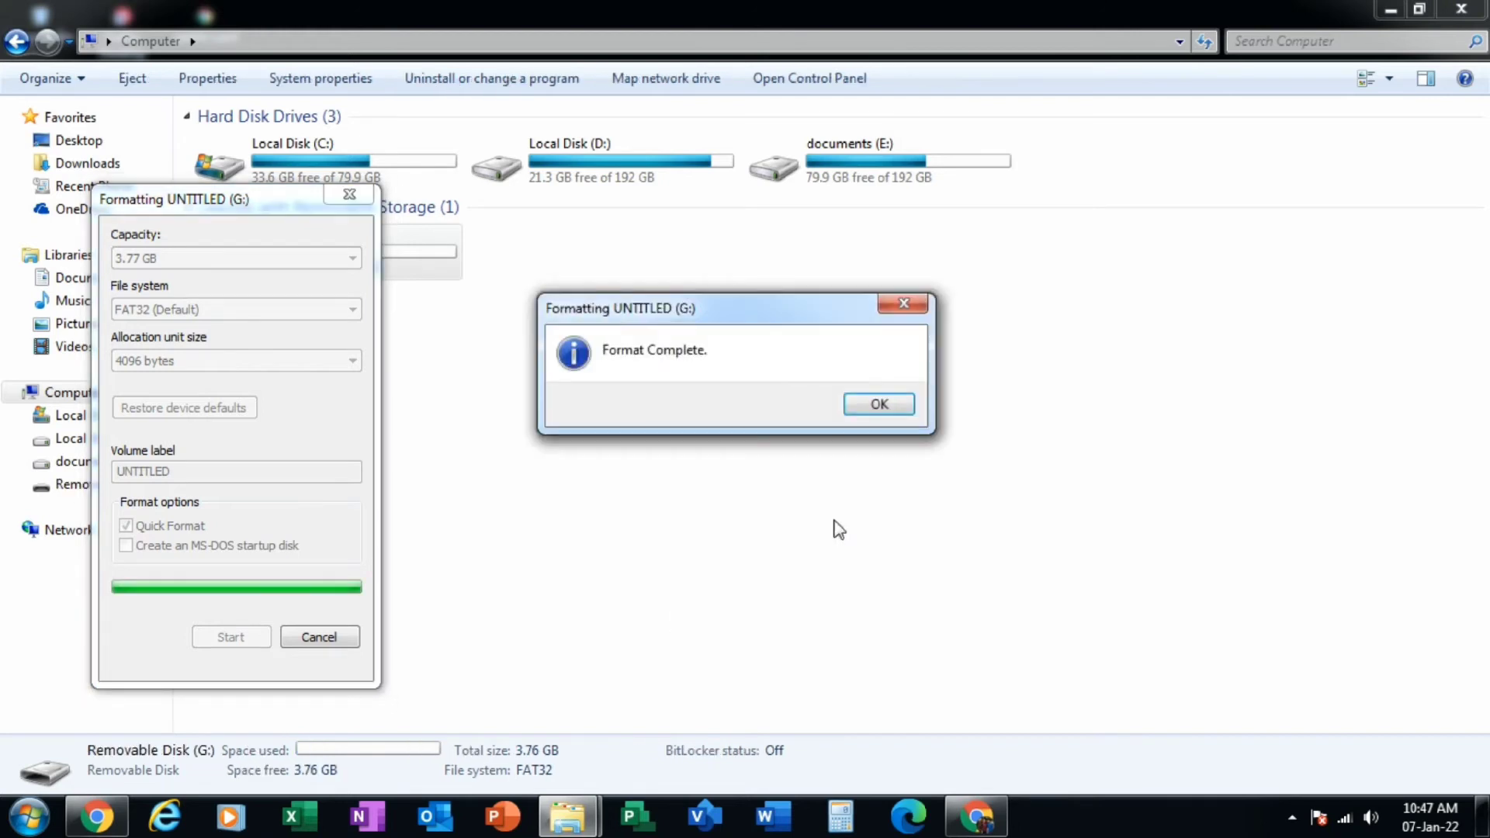
left_click(882, 409)
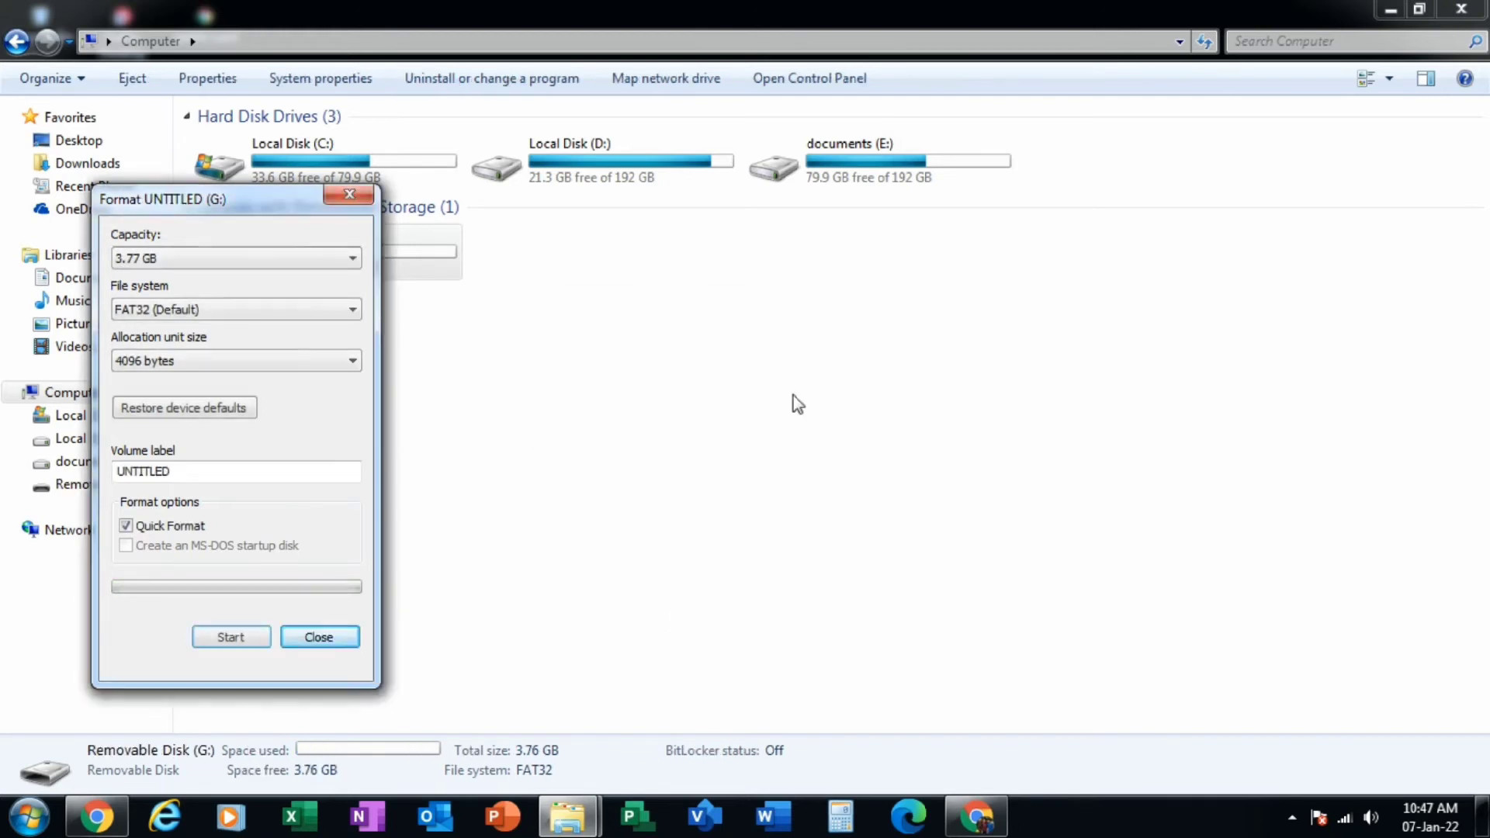
left_click(329, 641)
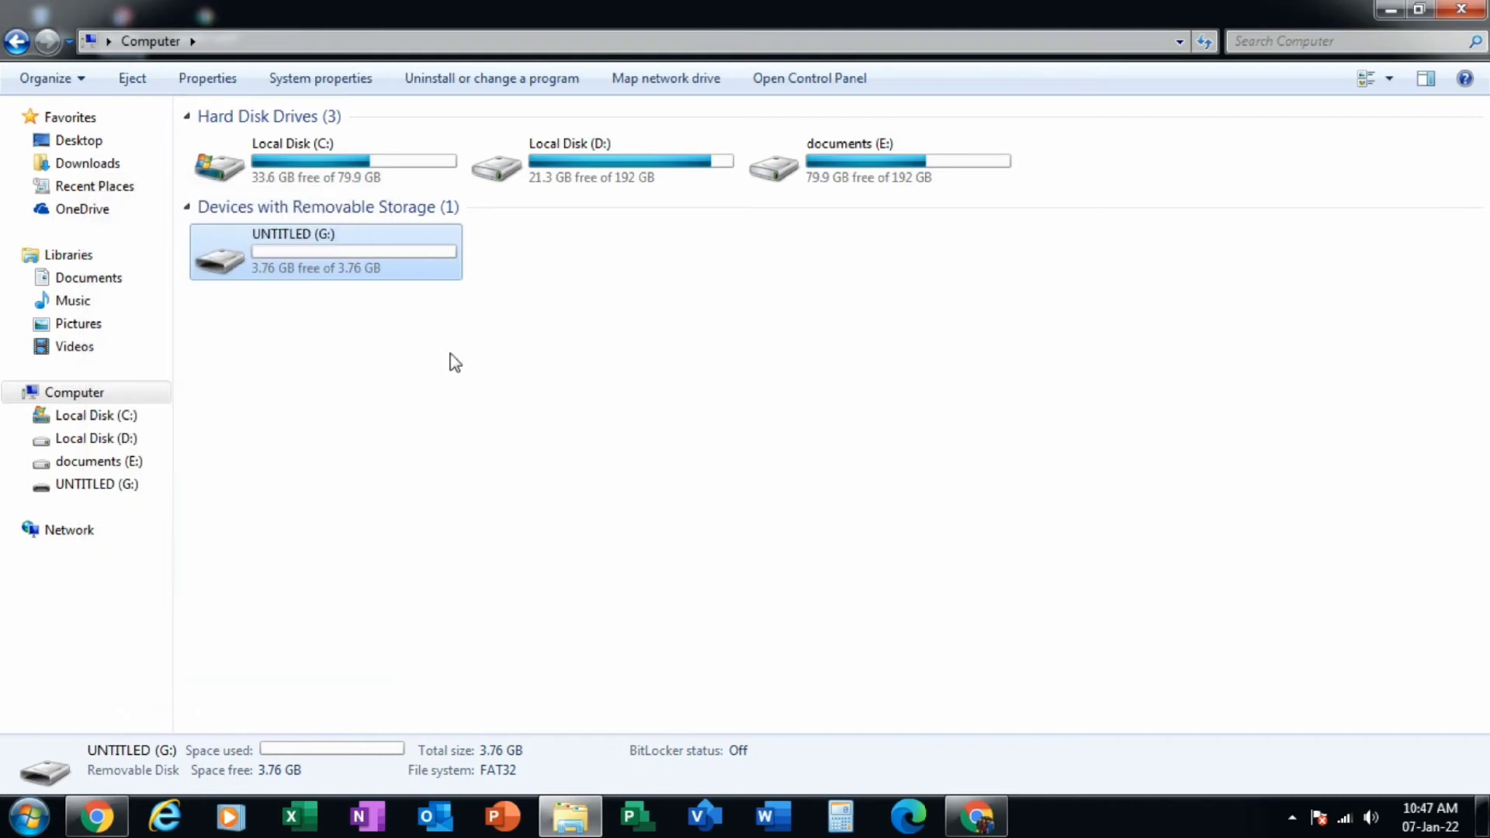
- Shrink Explorer to reveal the desktop and open Recuva from its shortcut's context menu
left_click_drag(701, 8, 859, 44)
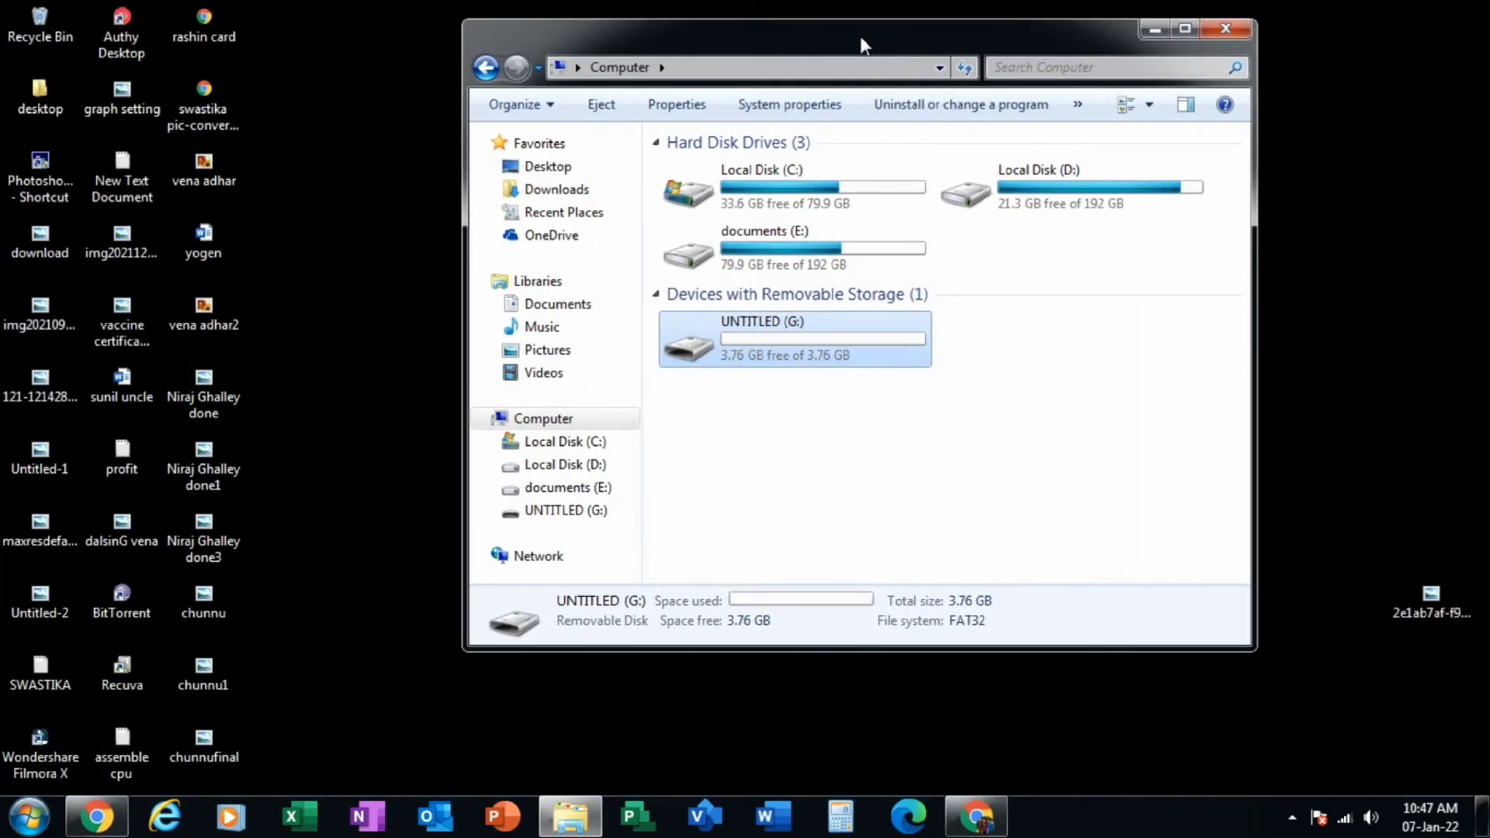
left_click(132, 668)
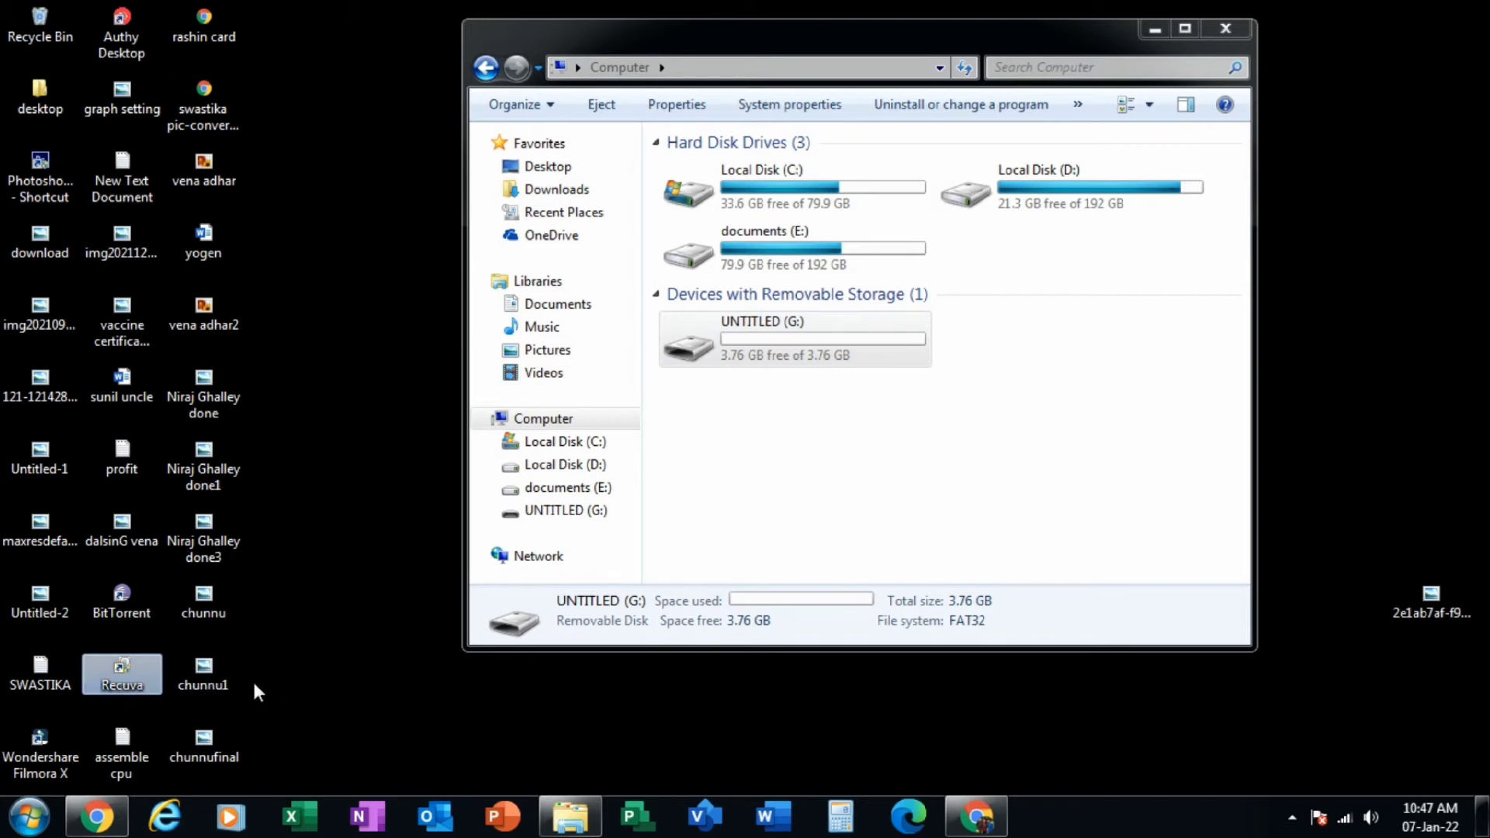
right_click(153, 683)
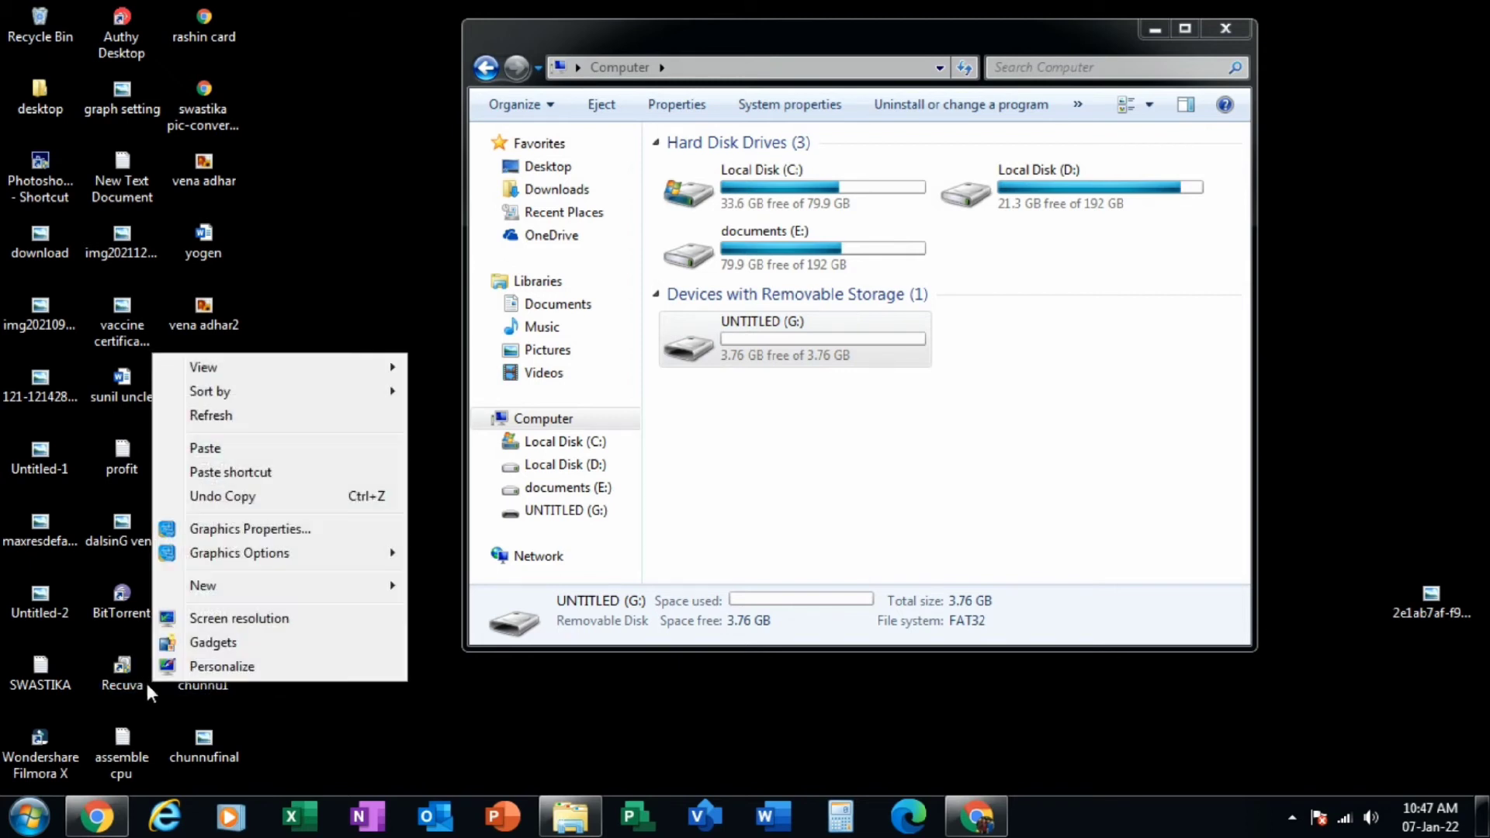
left_click(130, 682)
right_click(131, 682)
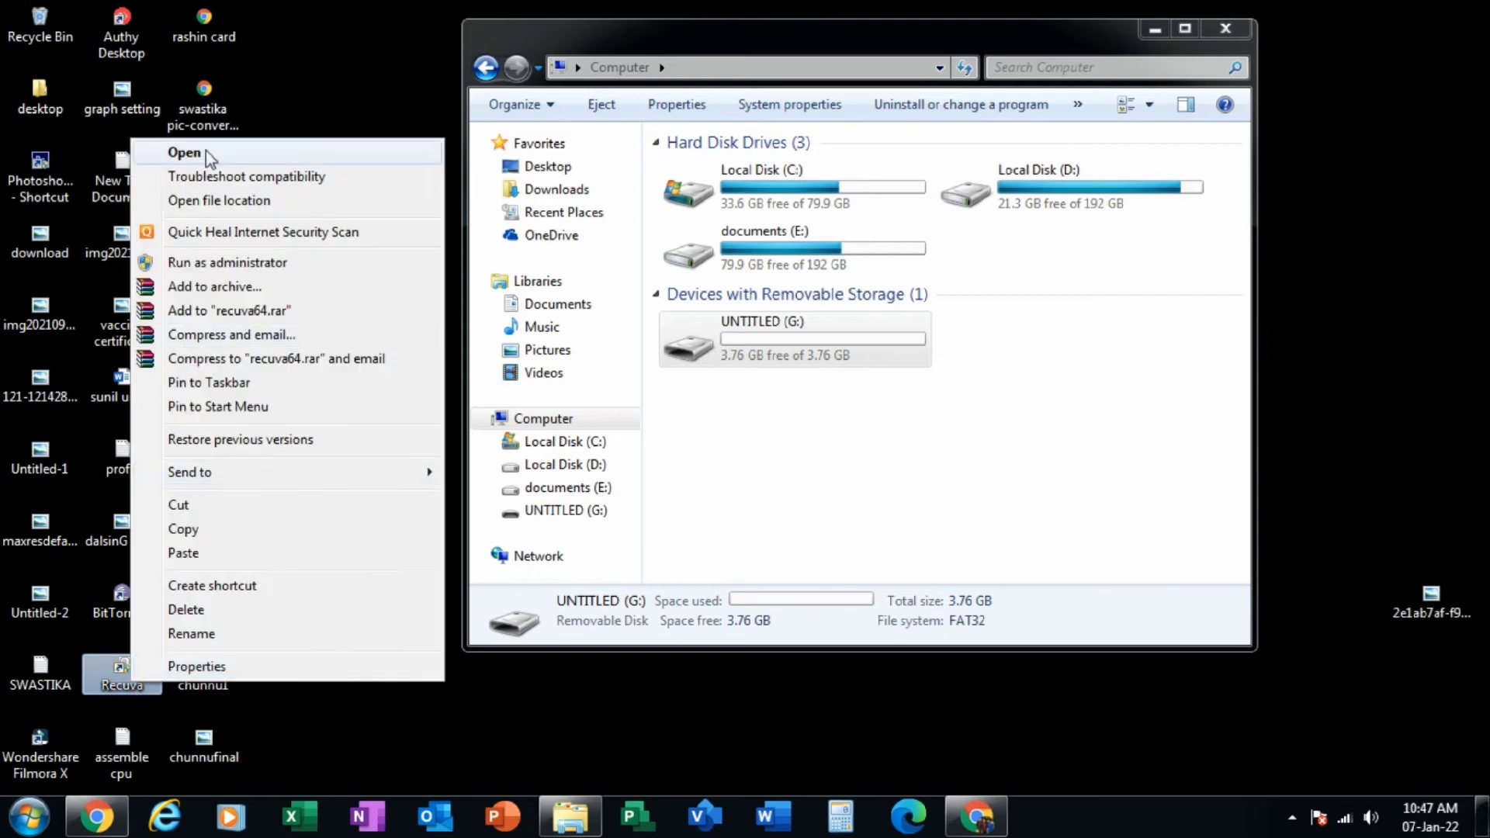
left_click(206, 151)
- Advance the Recuva Wizard keeping All Files and creating no disk image
left_click(326, 400)
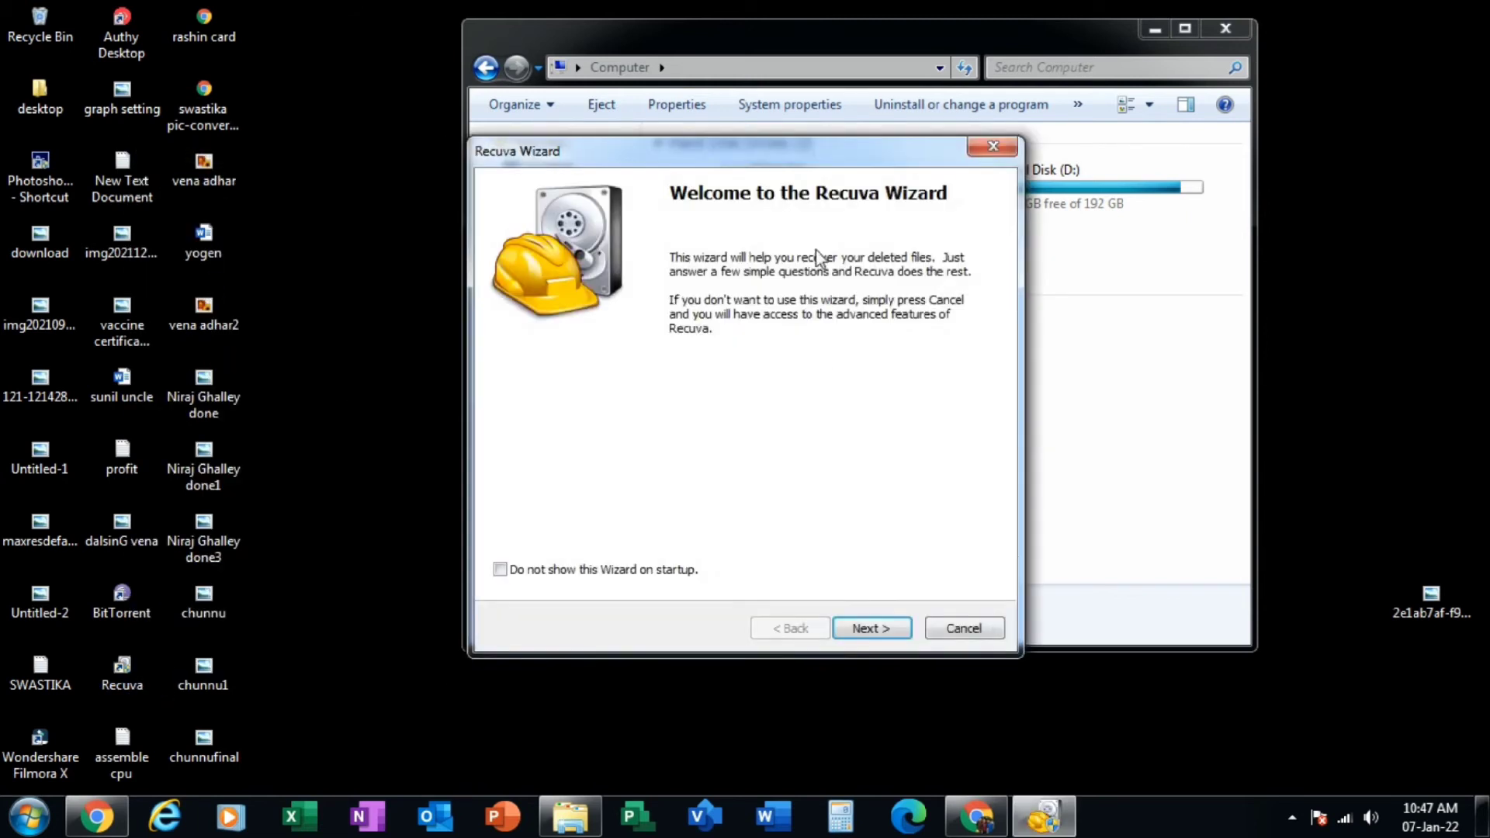
left_click_drag(606, 170, 344, 145)
left_click(393, 604)
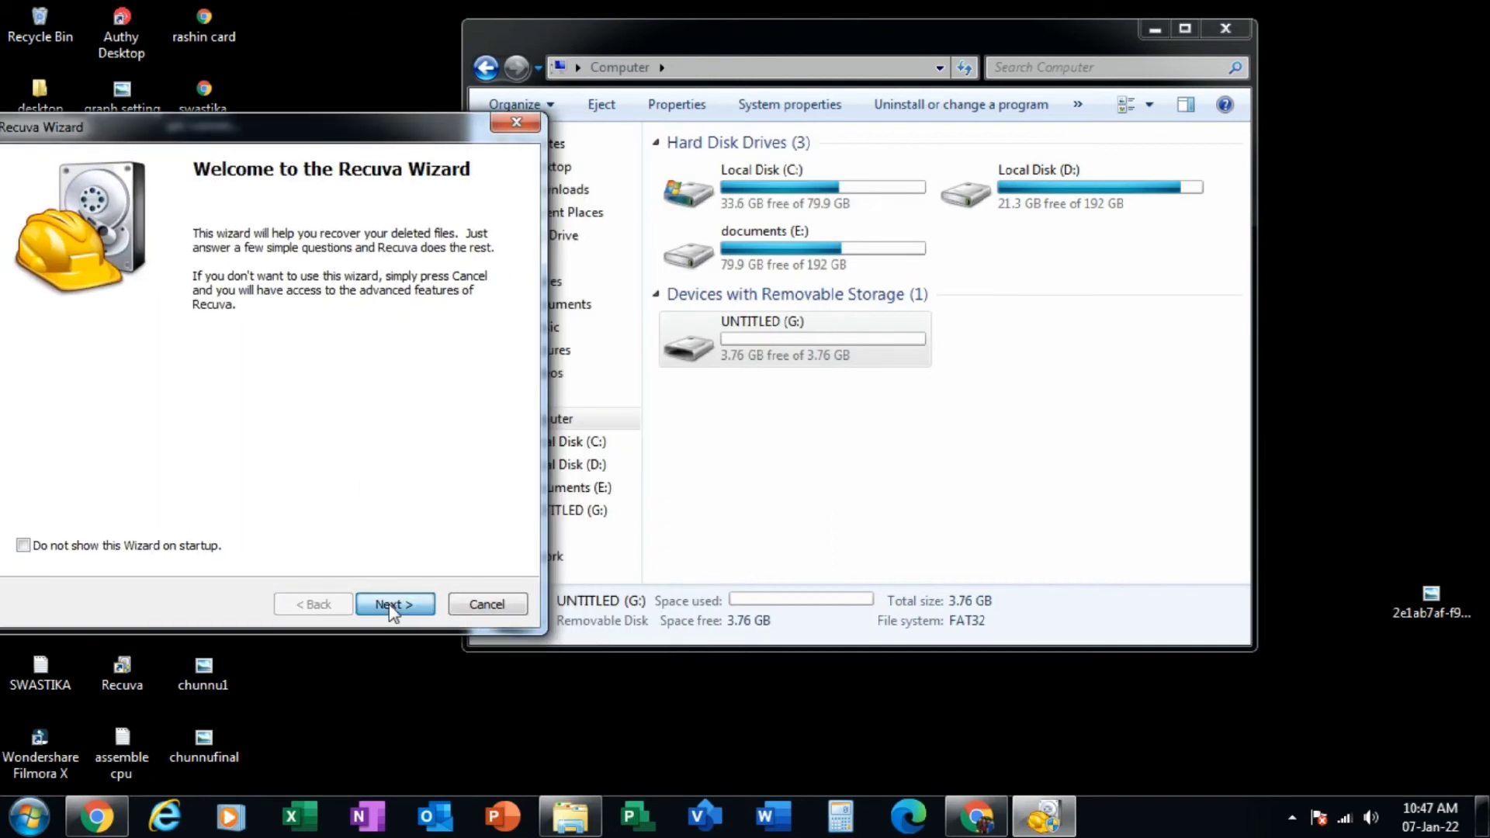
left_click_drag(341, 133, 400, 74)
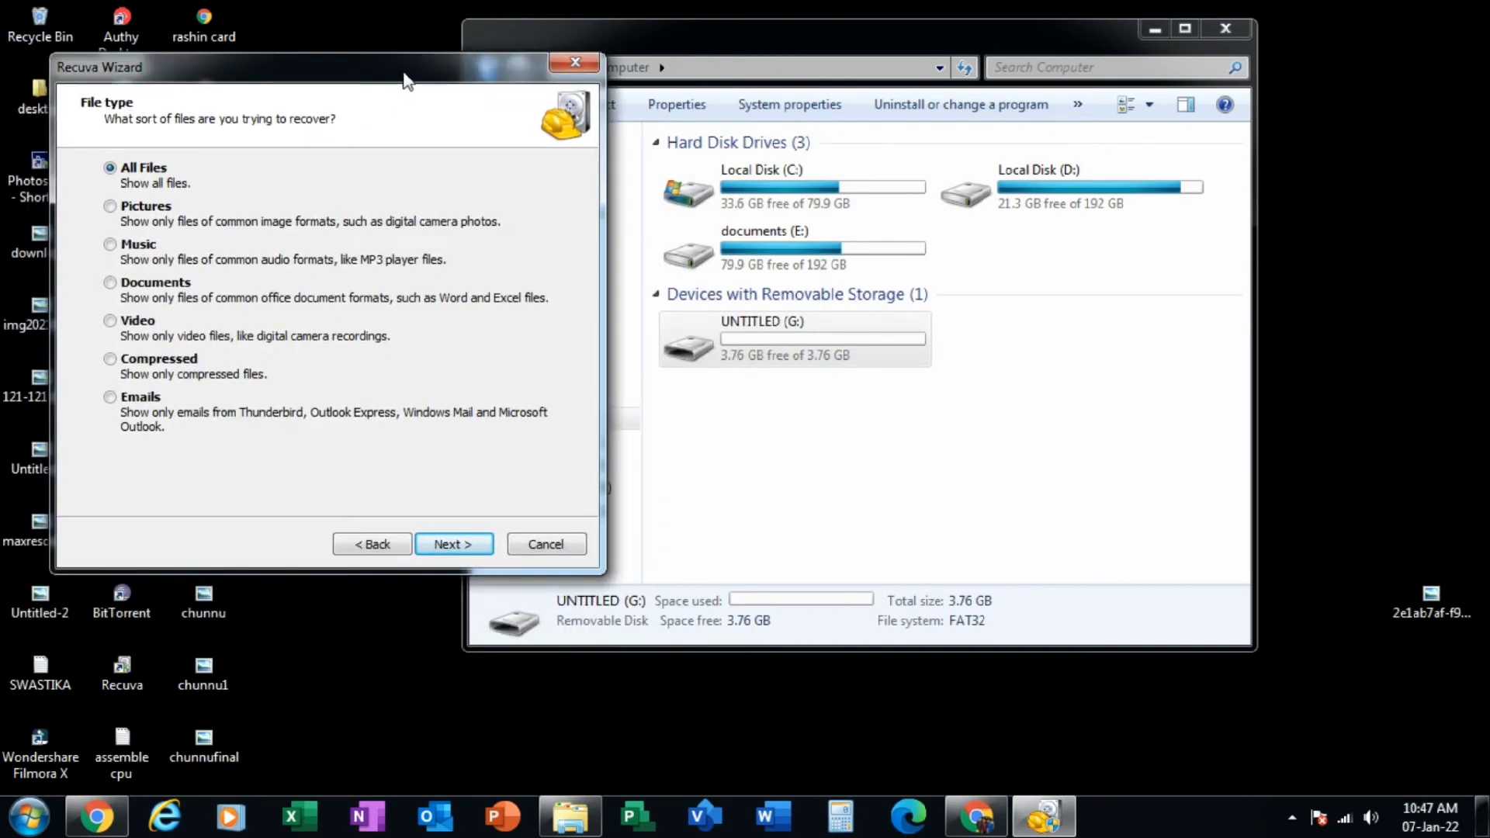
left_click_drag(647, 31, 809, 54)
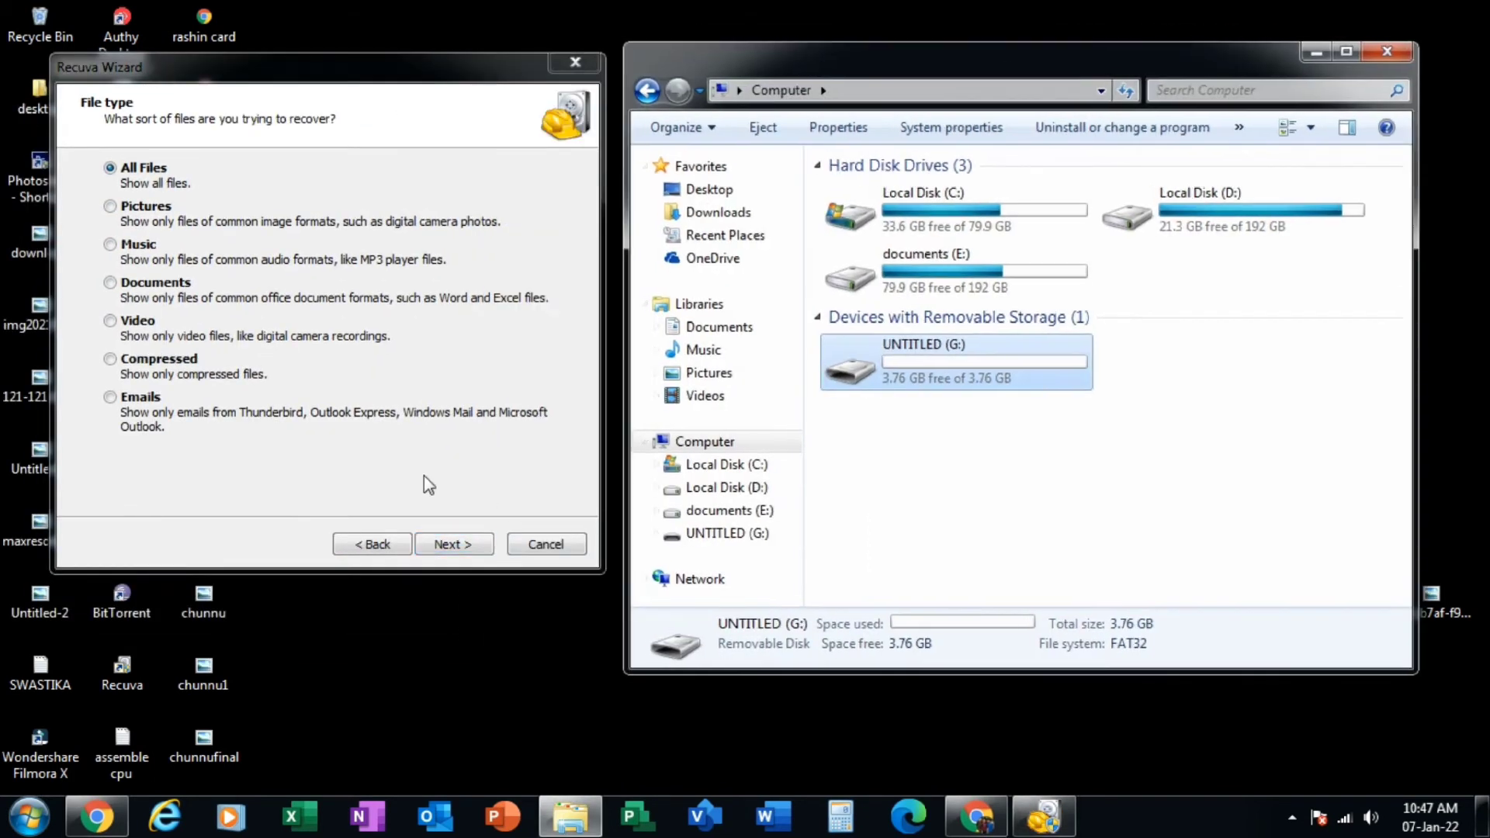
left_click(432, 546)
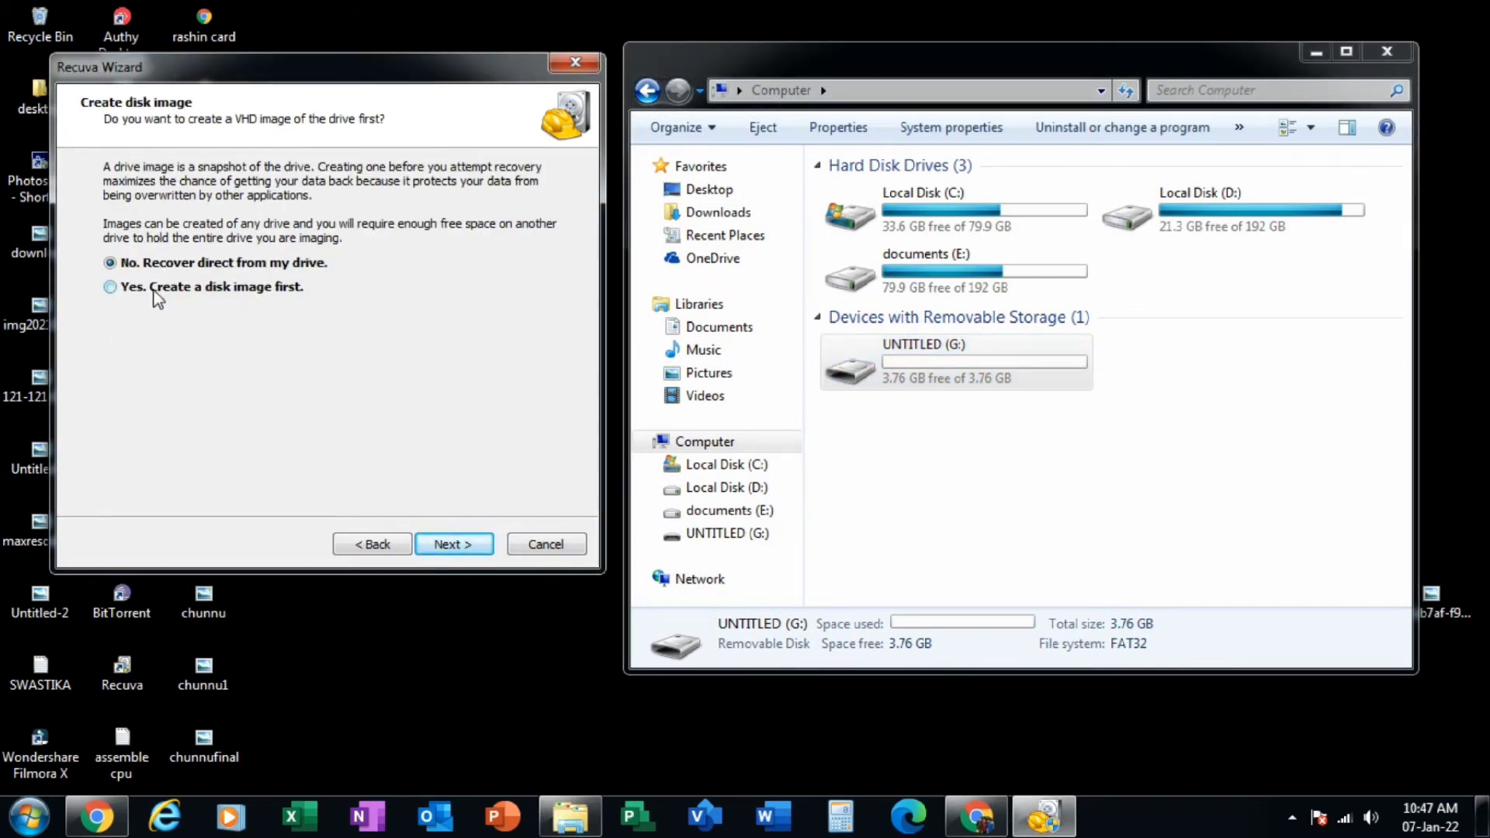
left_click(458, 541)
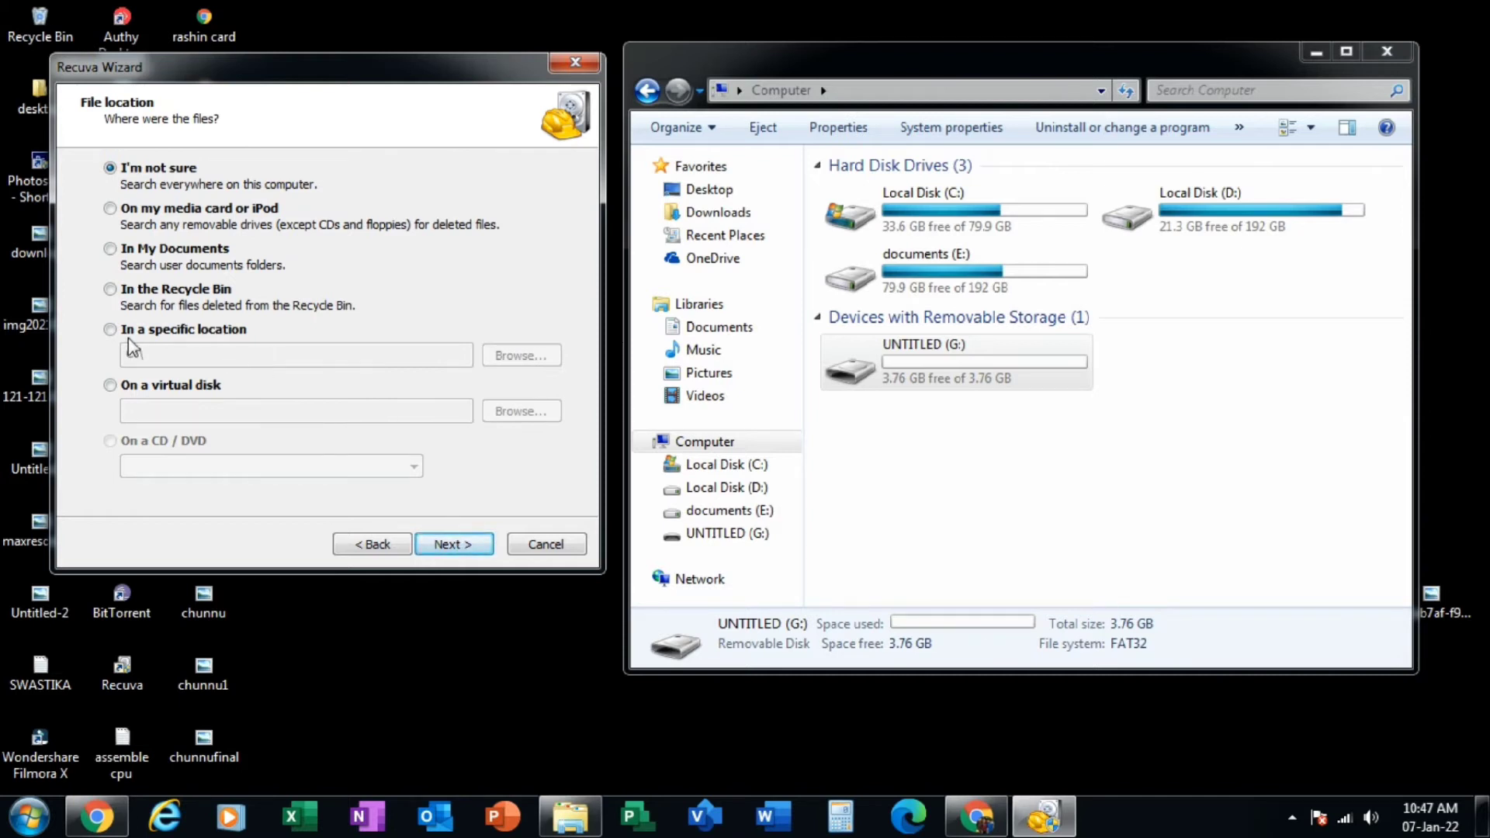
- Set the search location to UNTITLED (G:\) and start the scan
left_click(109, 330)
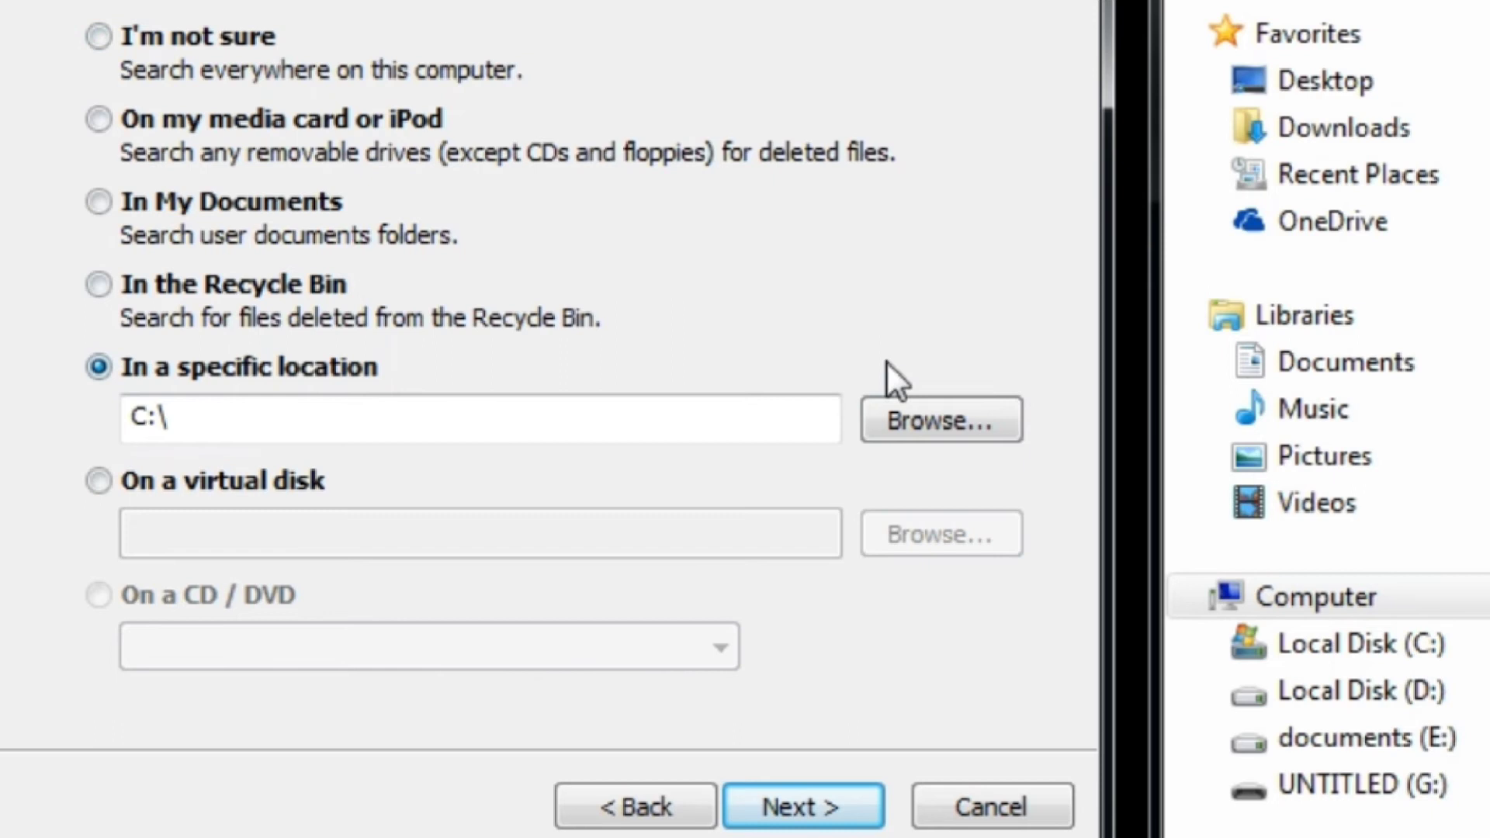
left_click(914, 420)
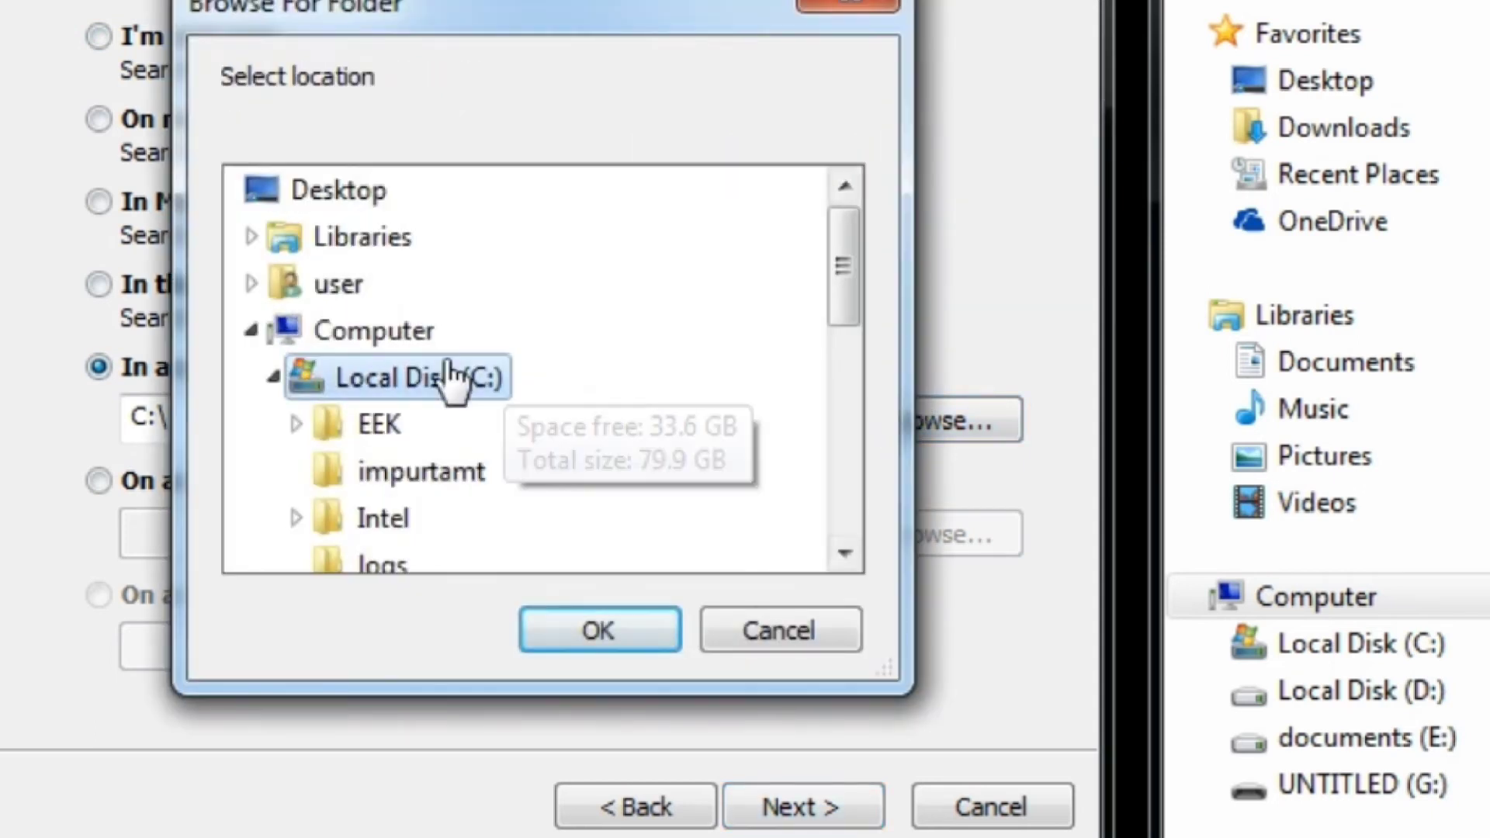
left_click(251, 330)
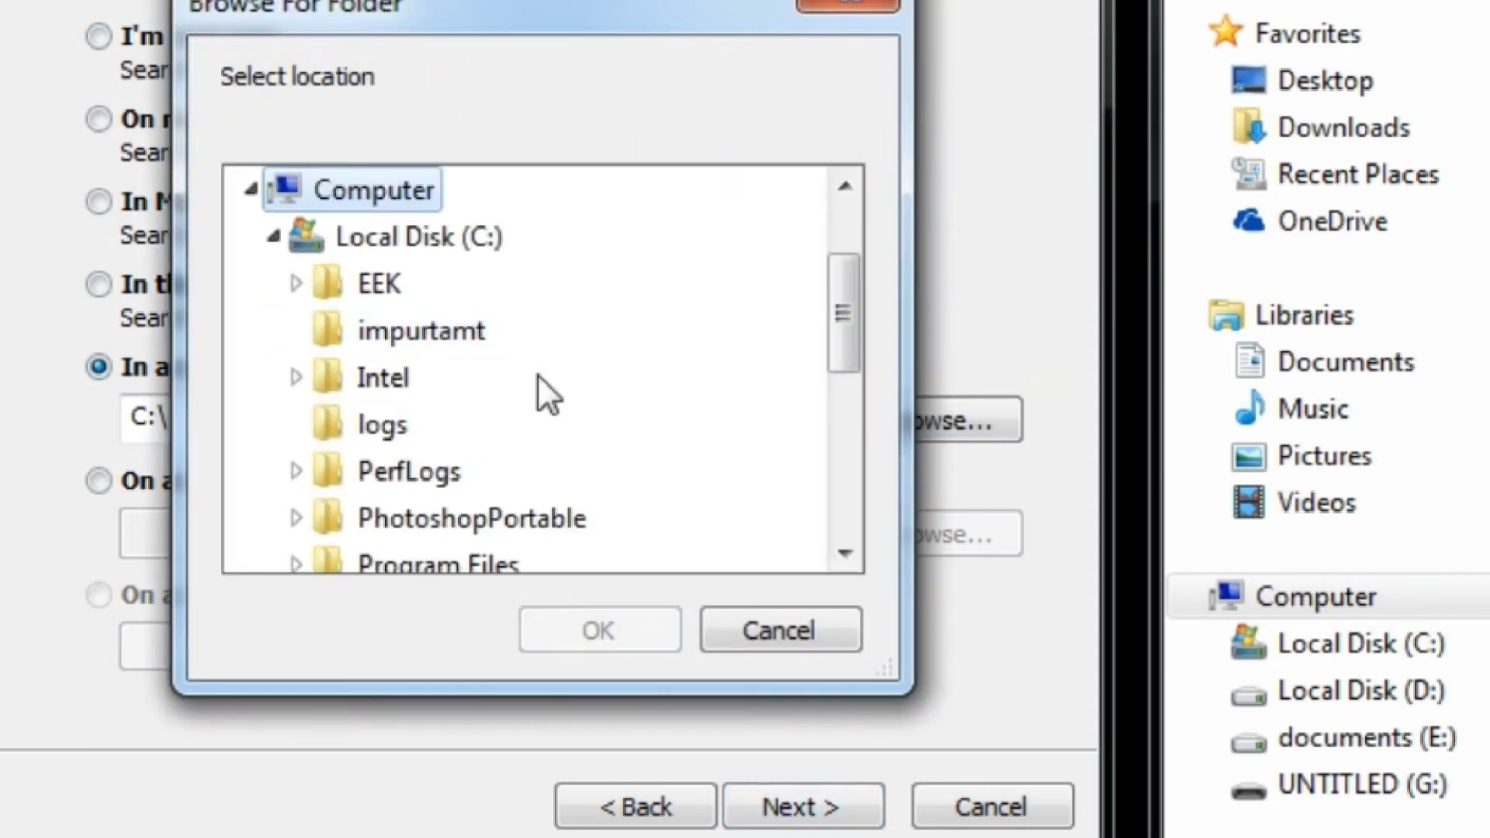
left_click(273, 236)
left_click(469, 374)
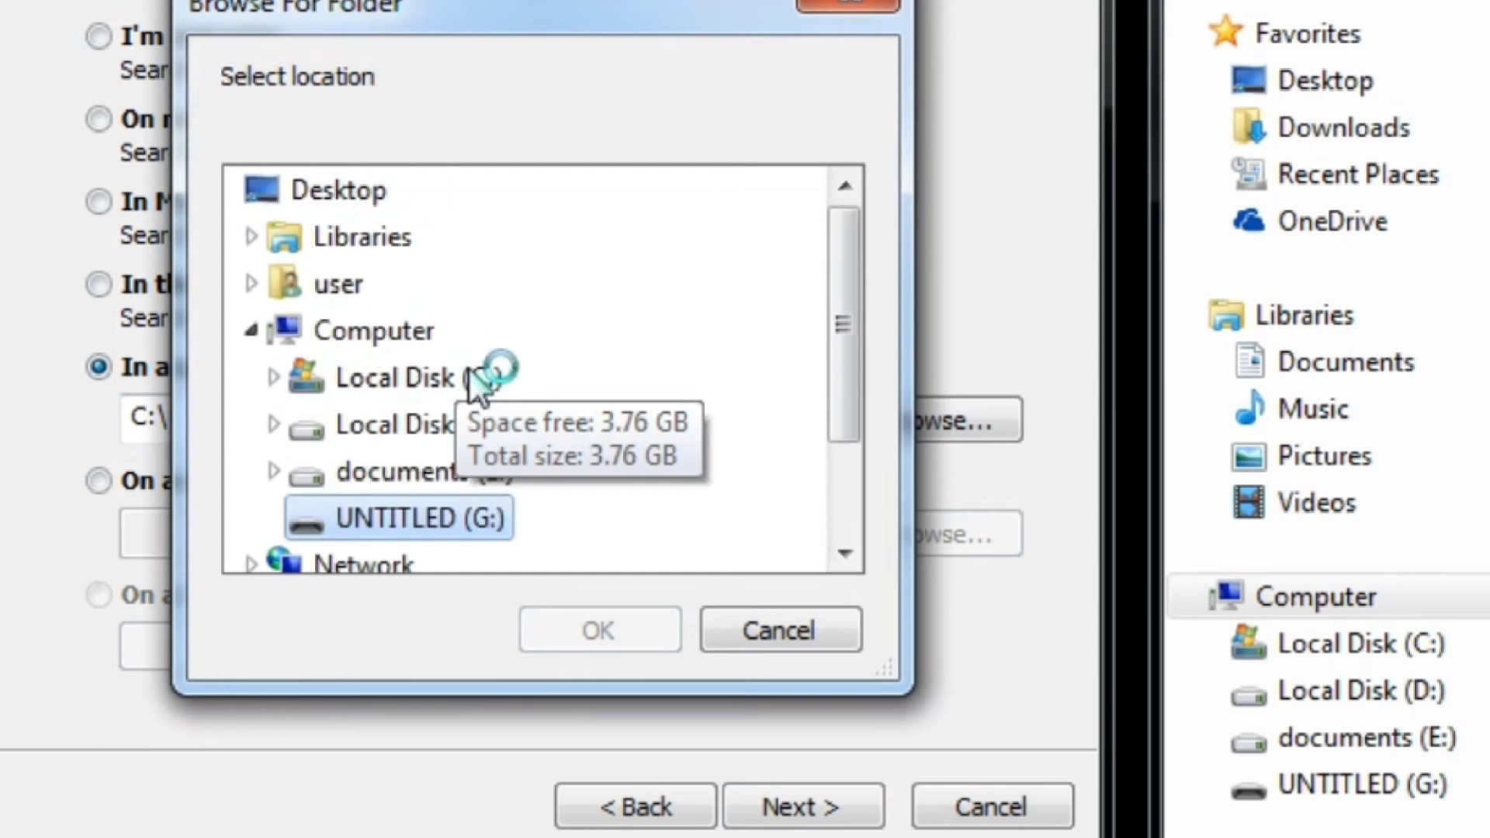
left_click(619, 625)
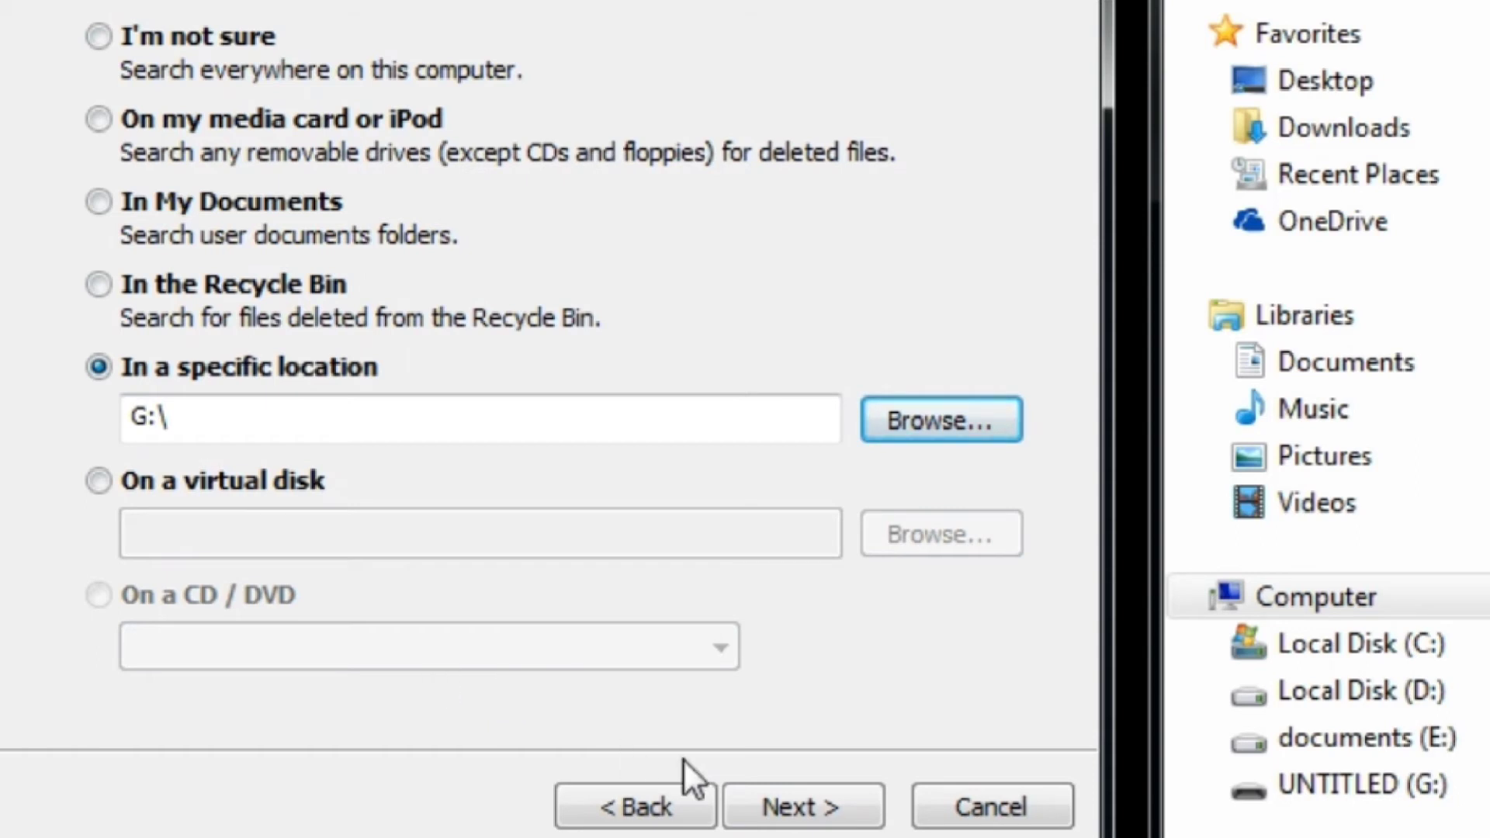
left_click(753, 804)
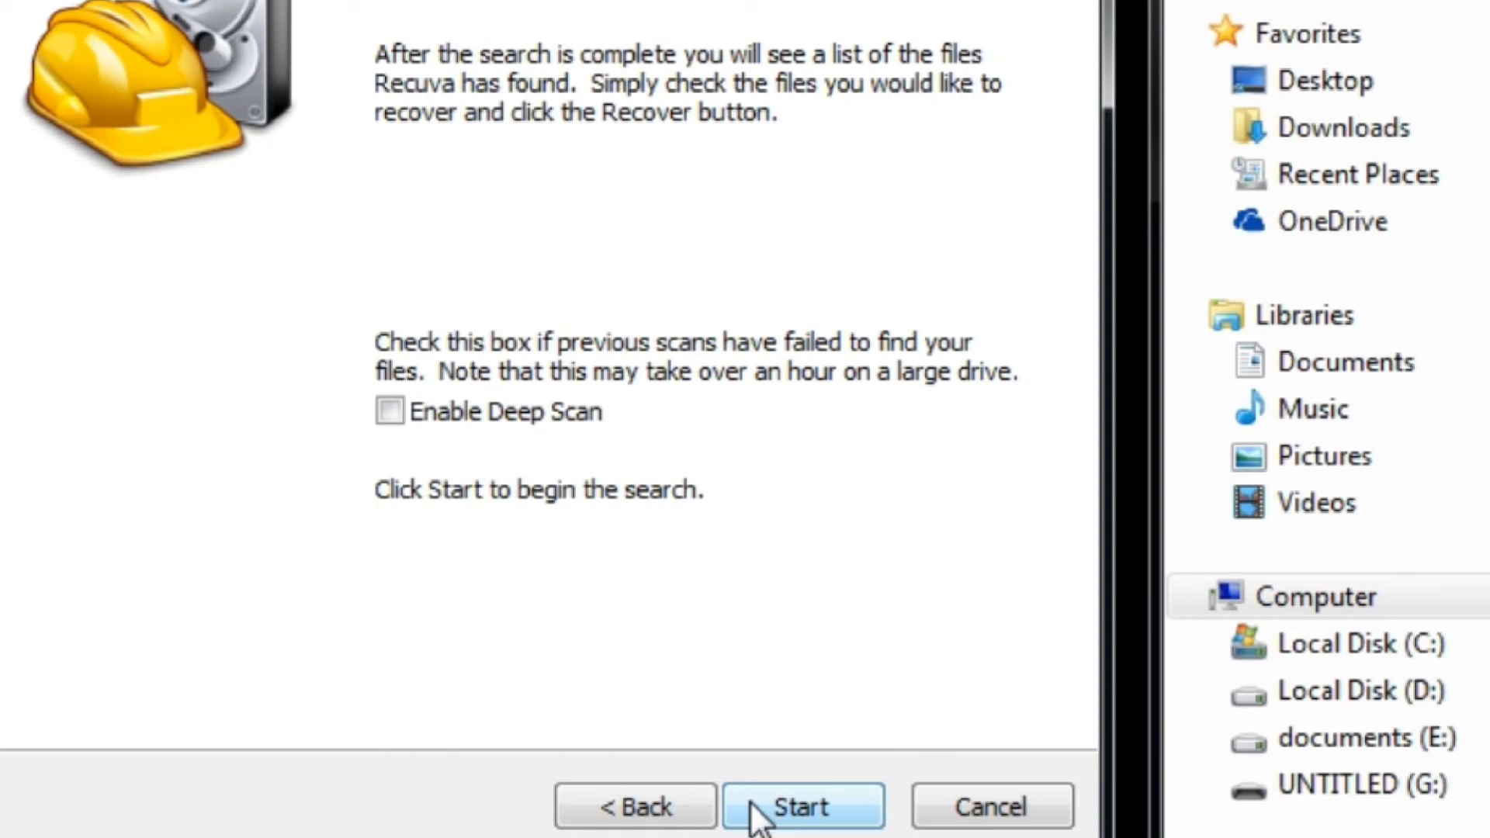
left_click(753, 806)
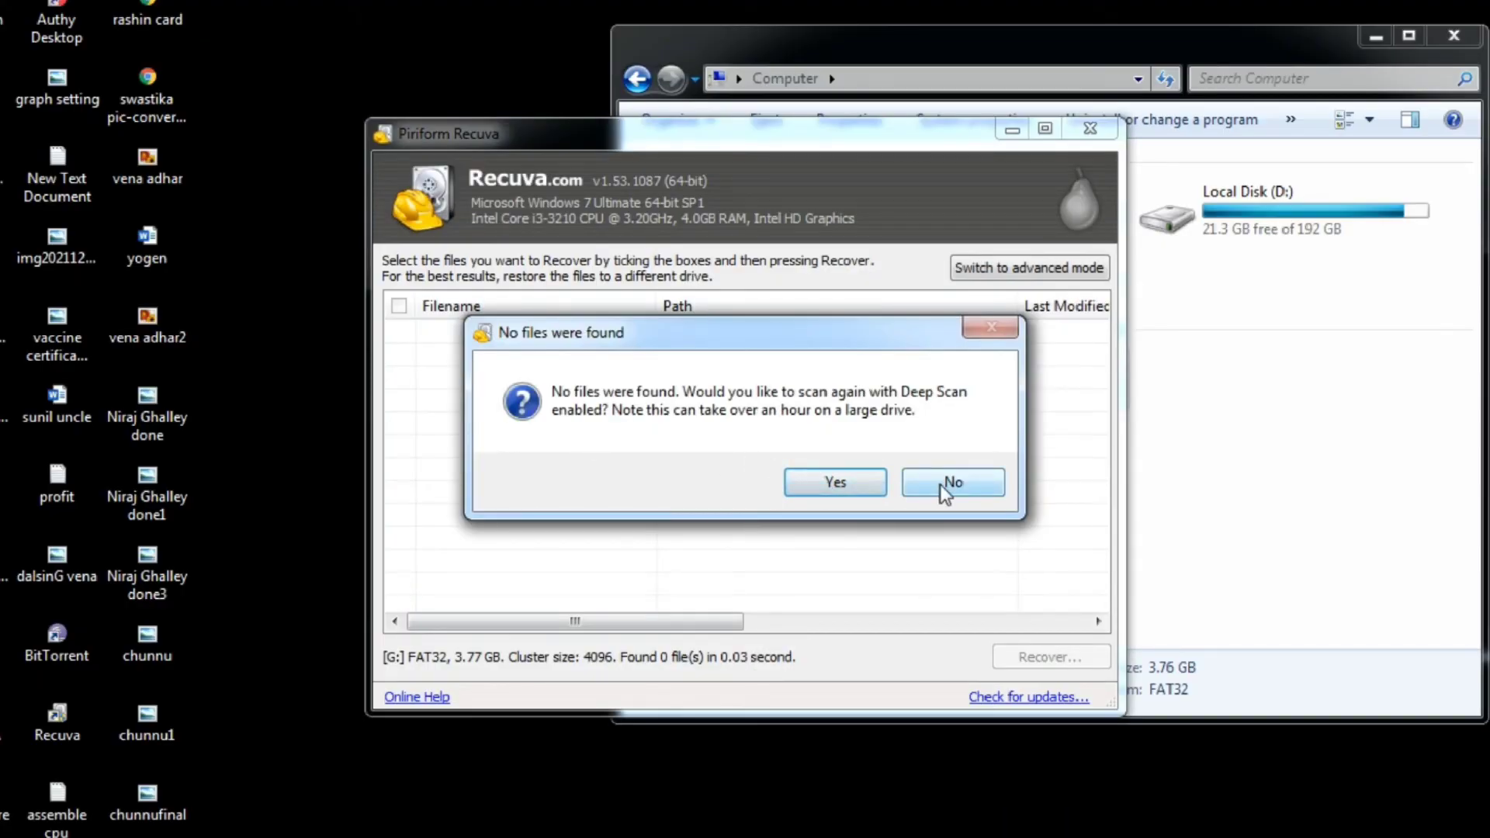
- Accept rescanning G: with Deep Scan, which finds 80 files
left_click(867, 495)
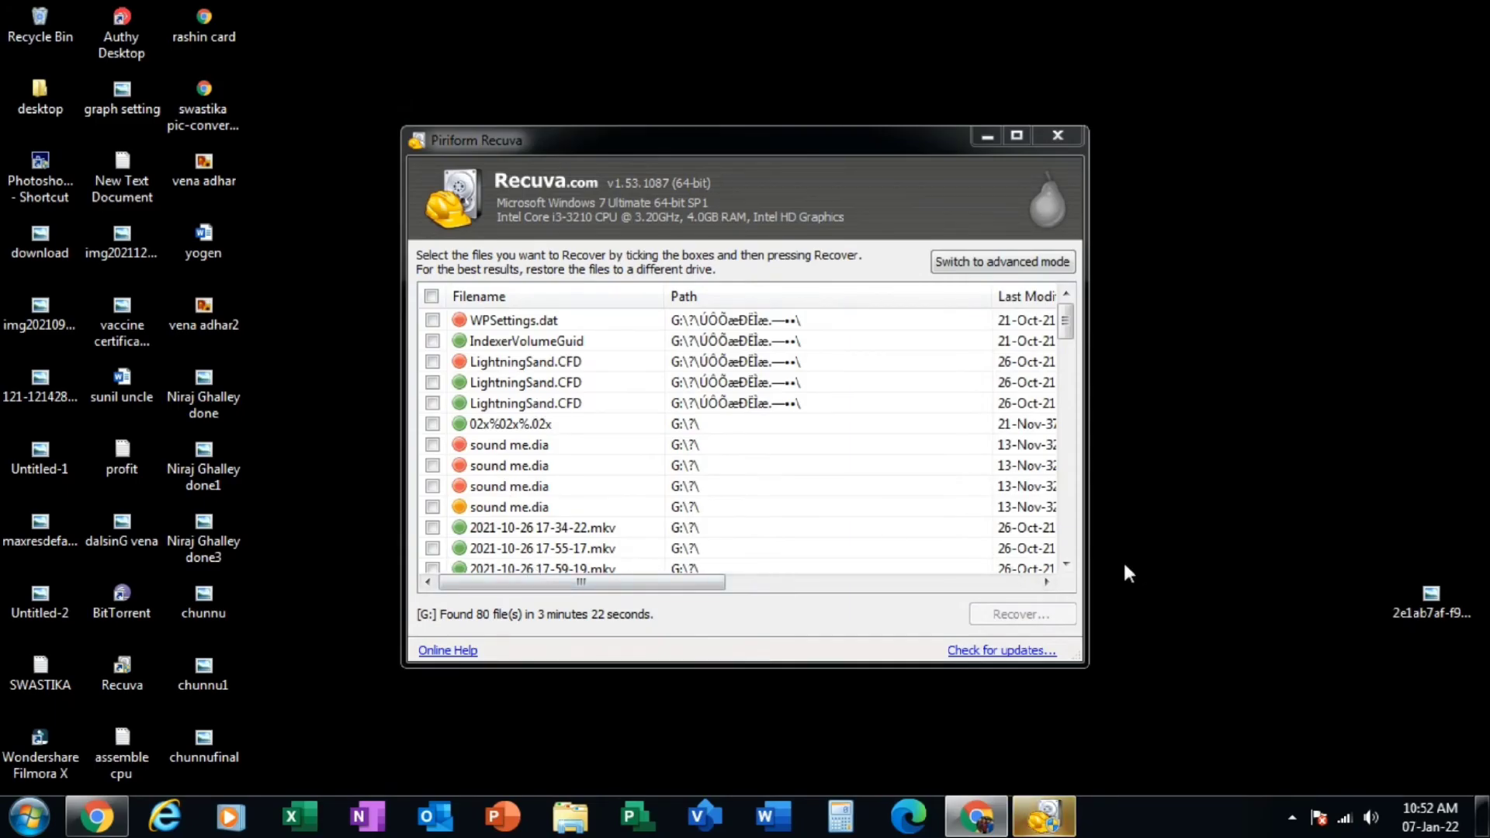
- Scroll the results to [000013].jpg and tick its checkbox
left_click(543, 465)
scroll(545, 485, "down", 2)
scroll(547, 484, "down", 5)
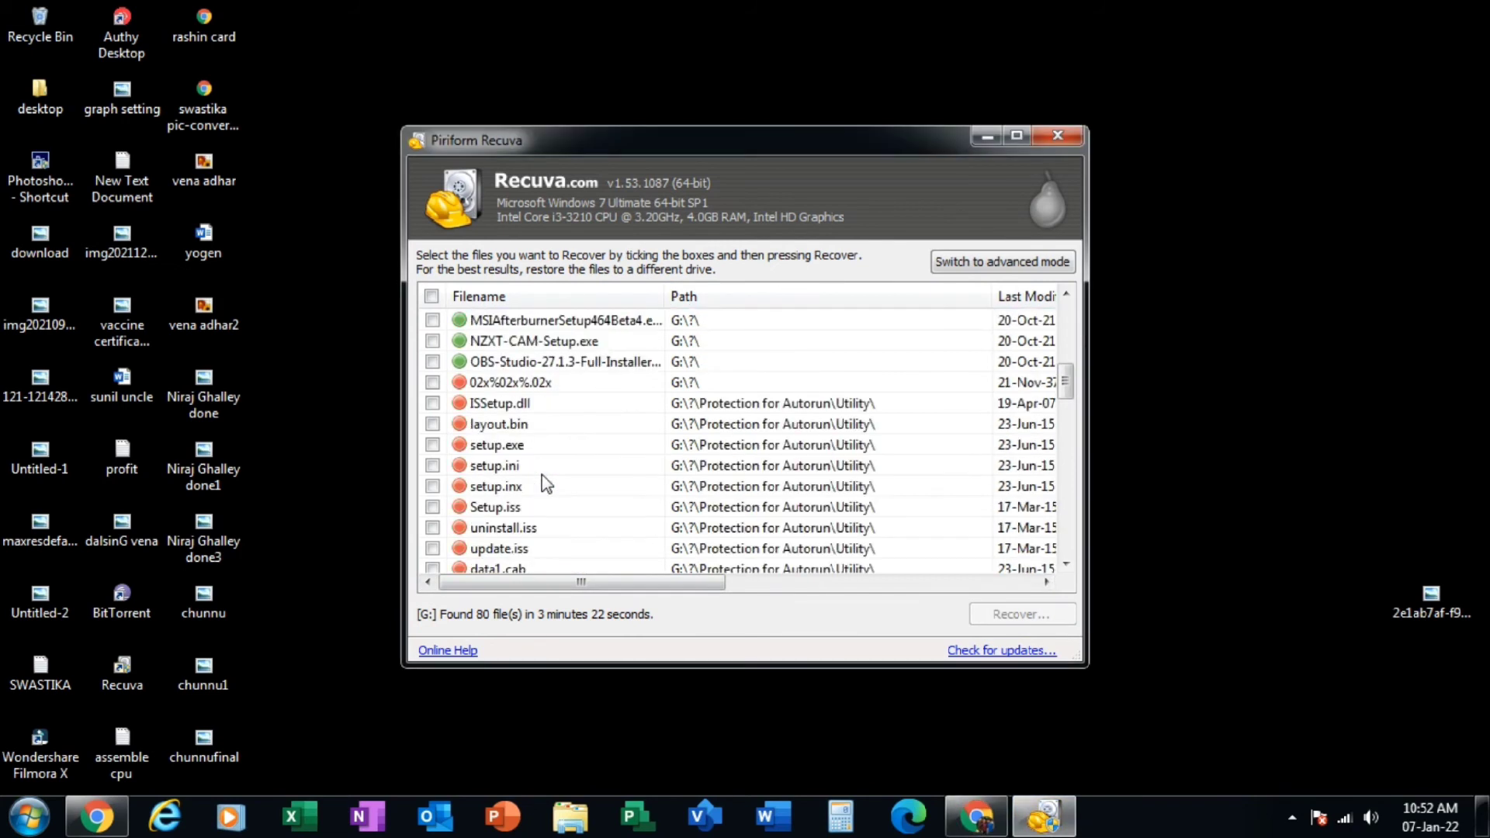
scroll(545, 484, "down", 2)
scroll(547, 485, "down", 4)
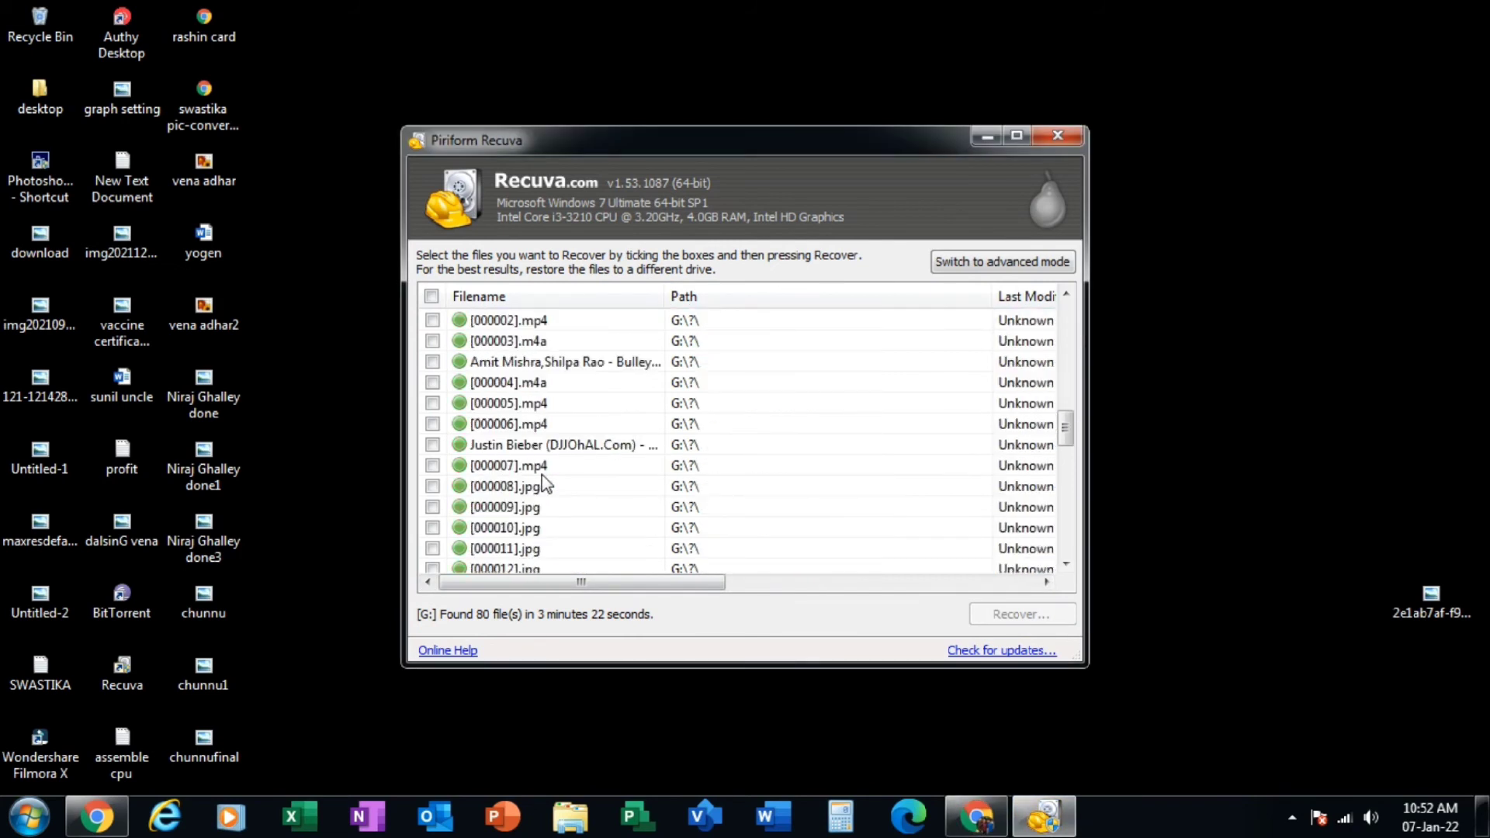
scroll(546, 485, "down", 1)
scroll(546, 484, "down", 1)
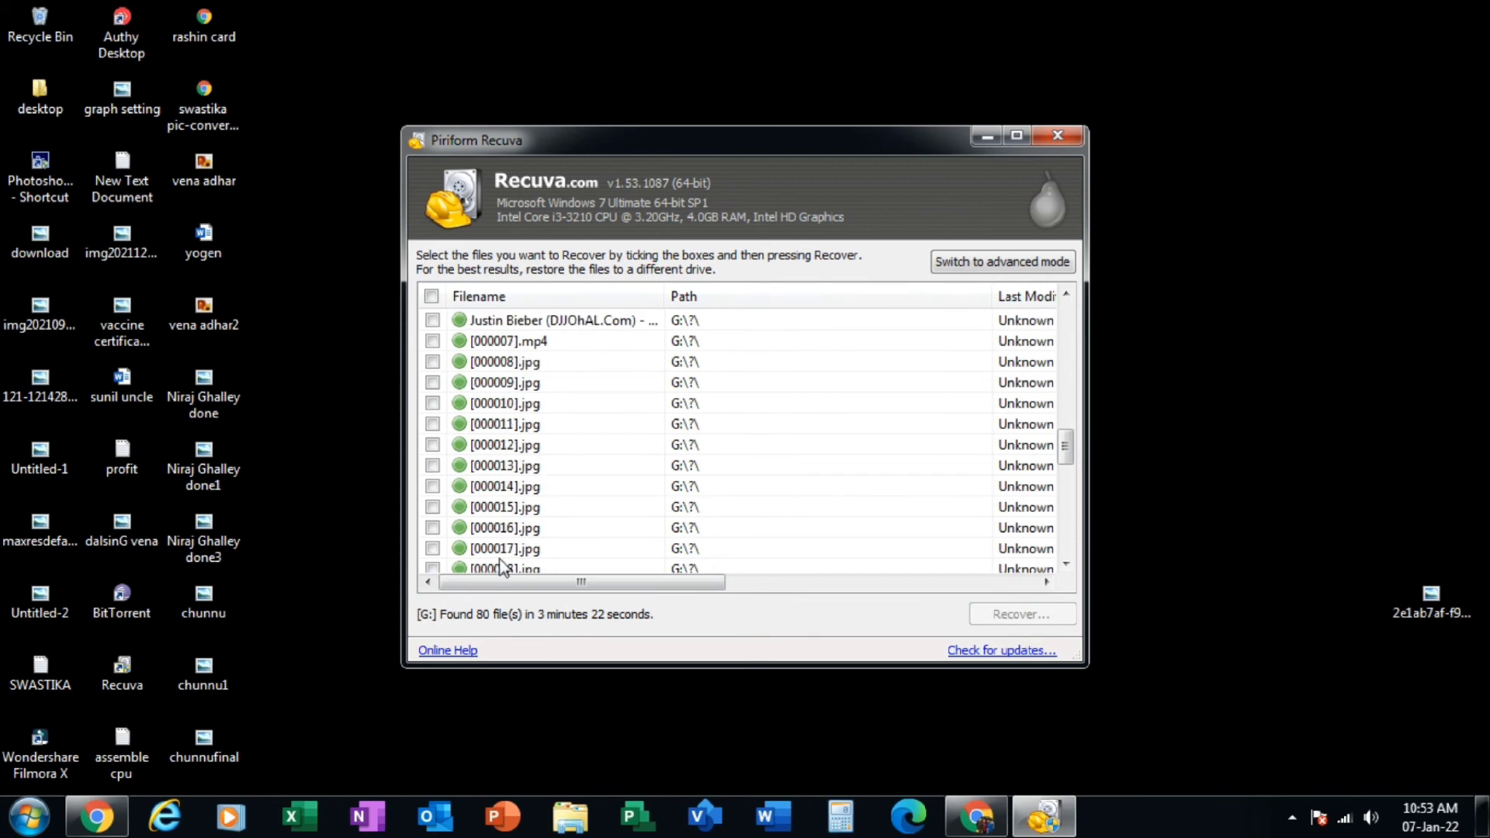
left_click(541, 466)
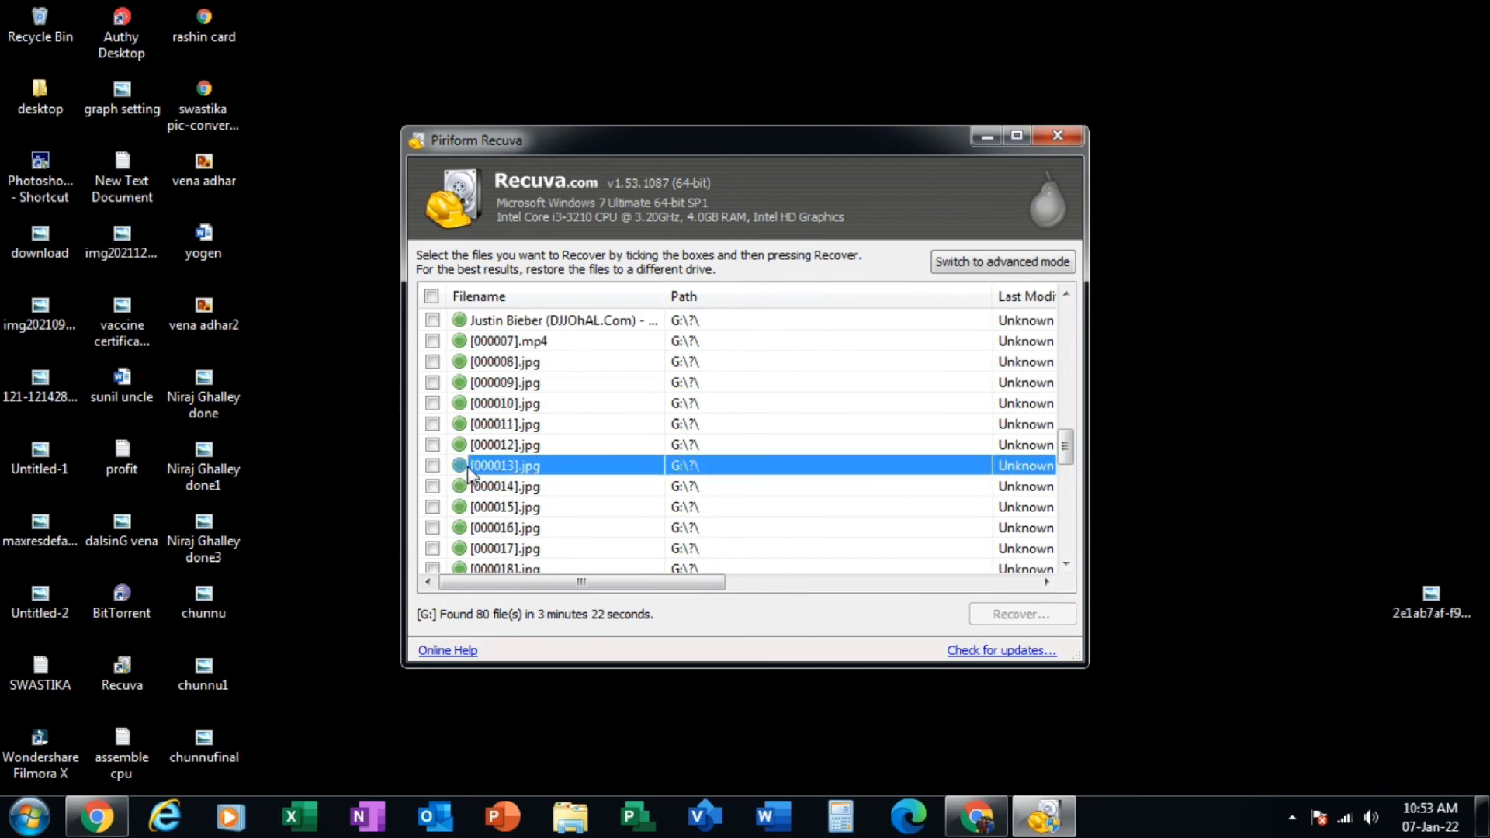
left_click(432, 466)
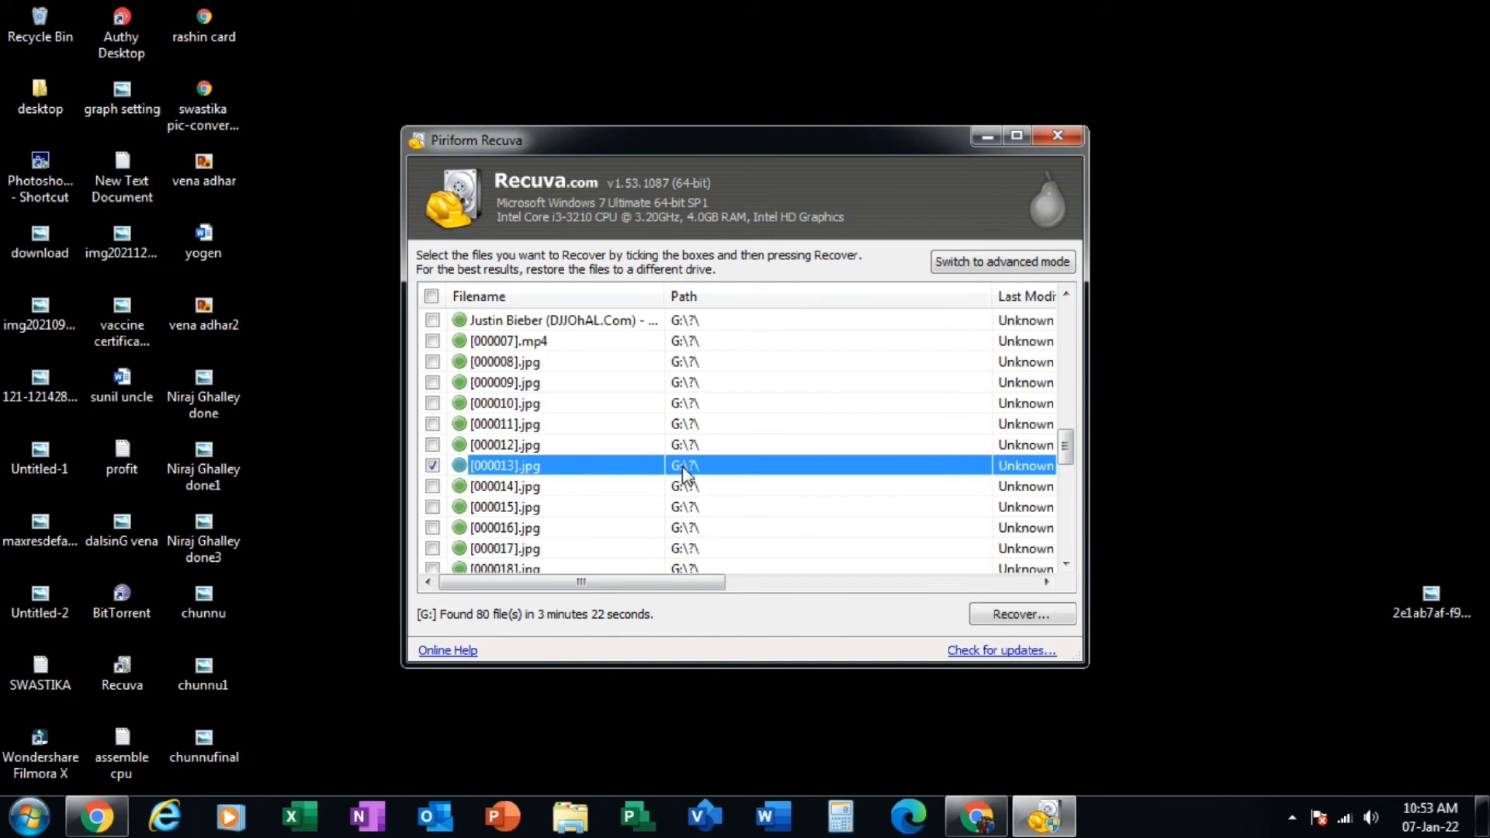
key("space")
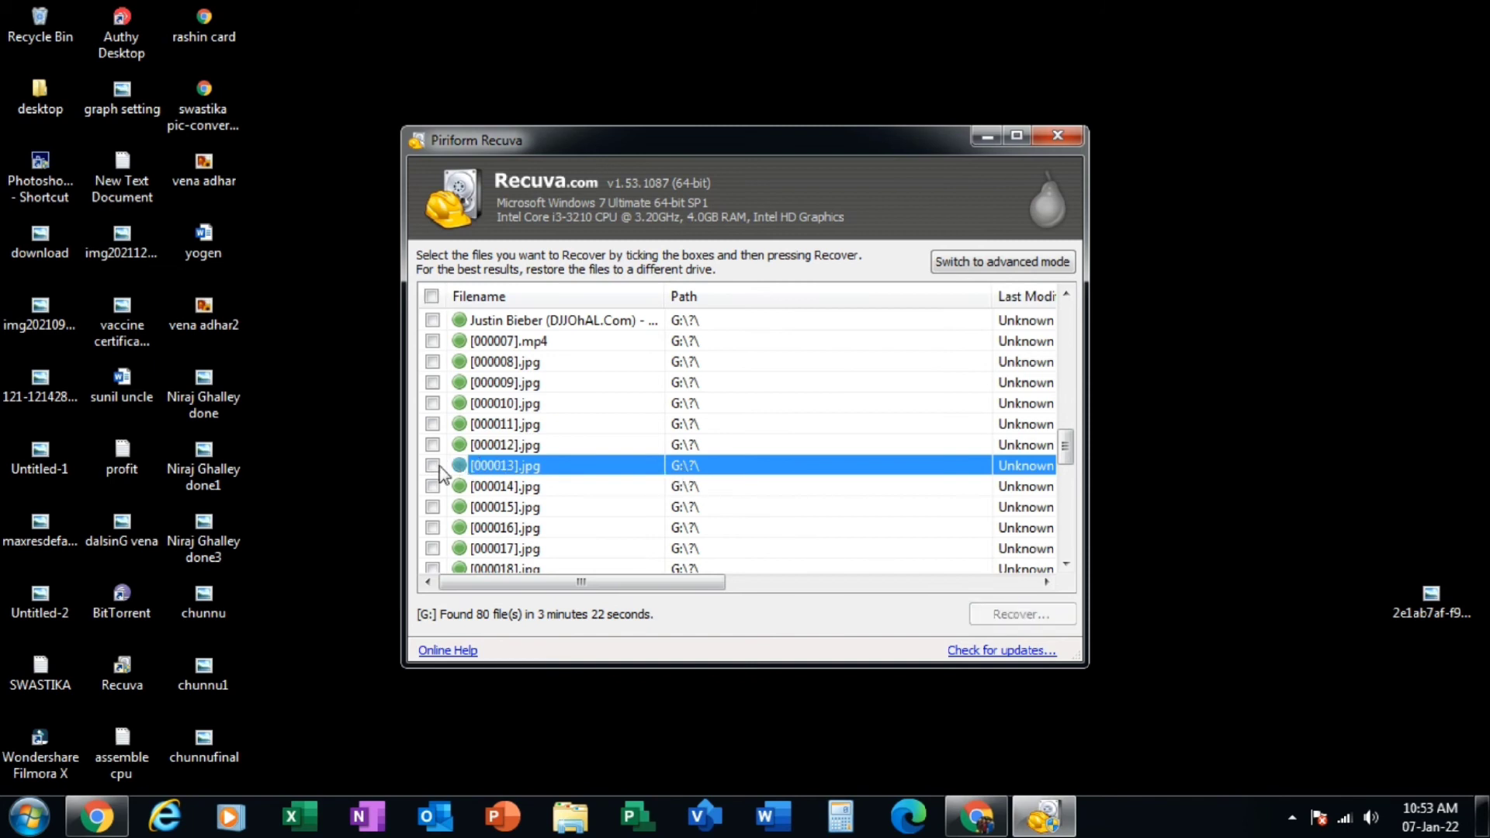
left_click(433, 466)
left_click_drag(595, 597, 864, 598)
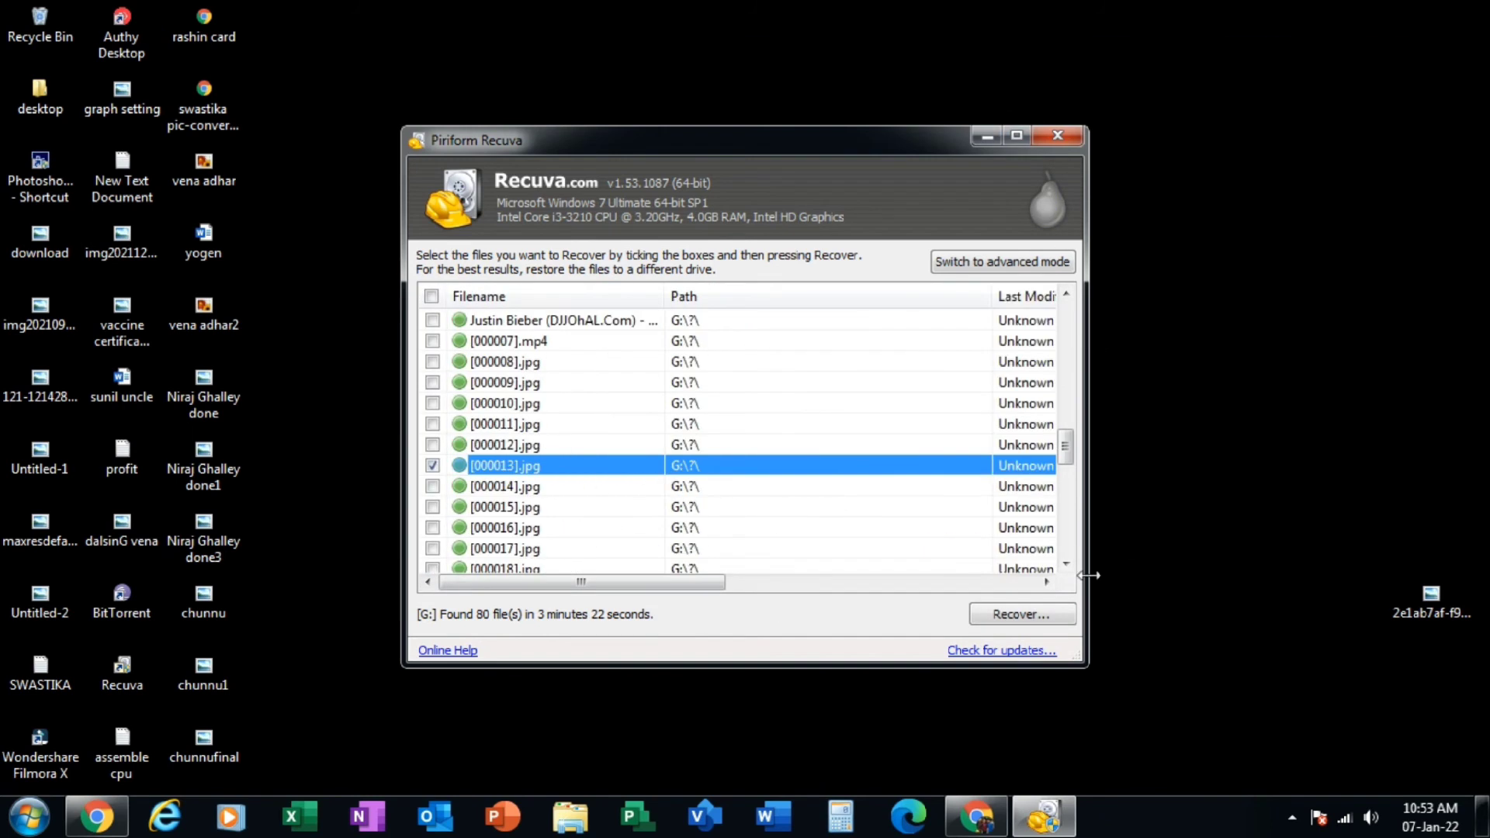
- Start recovery and create a new folder named 'recover' on Local Disk (D:)
left_click(1016, 613)
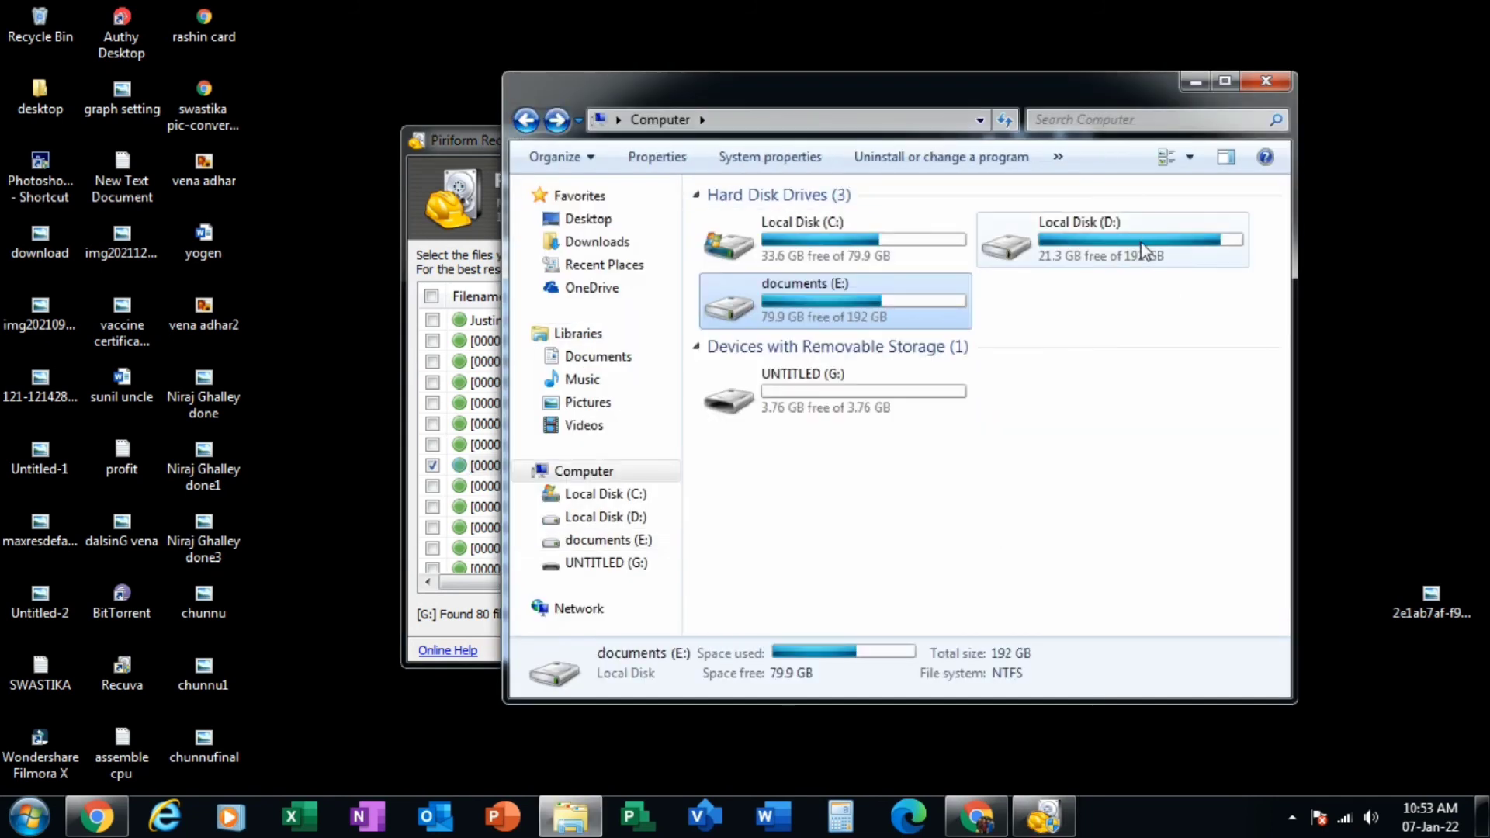
double_click(1032, 241)
right_click(843, 508)
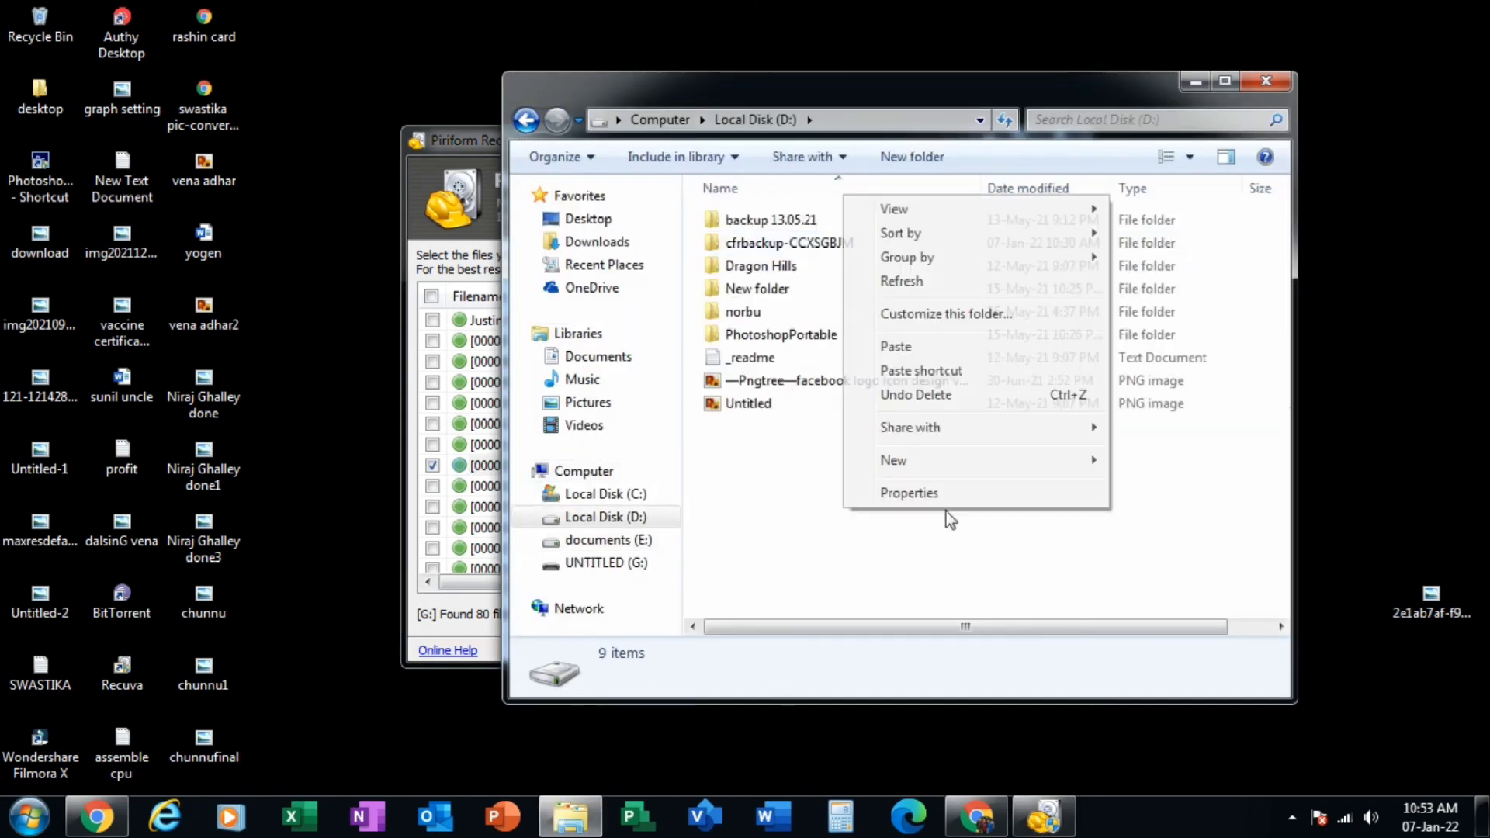
mouse_move(932, 459)
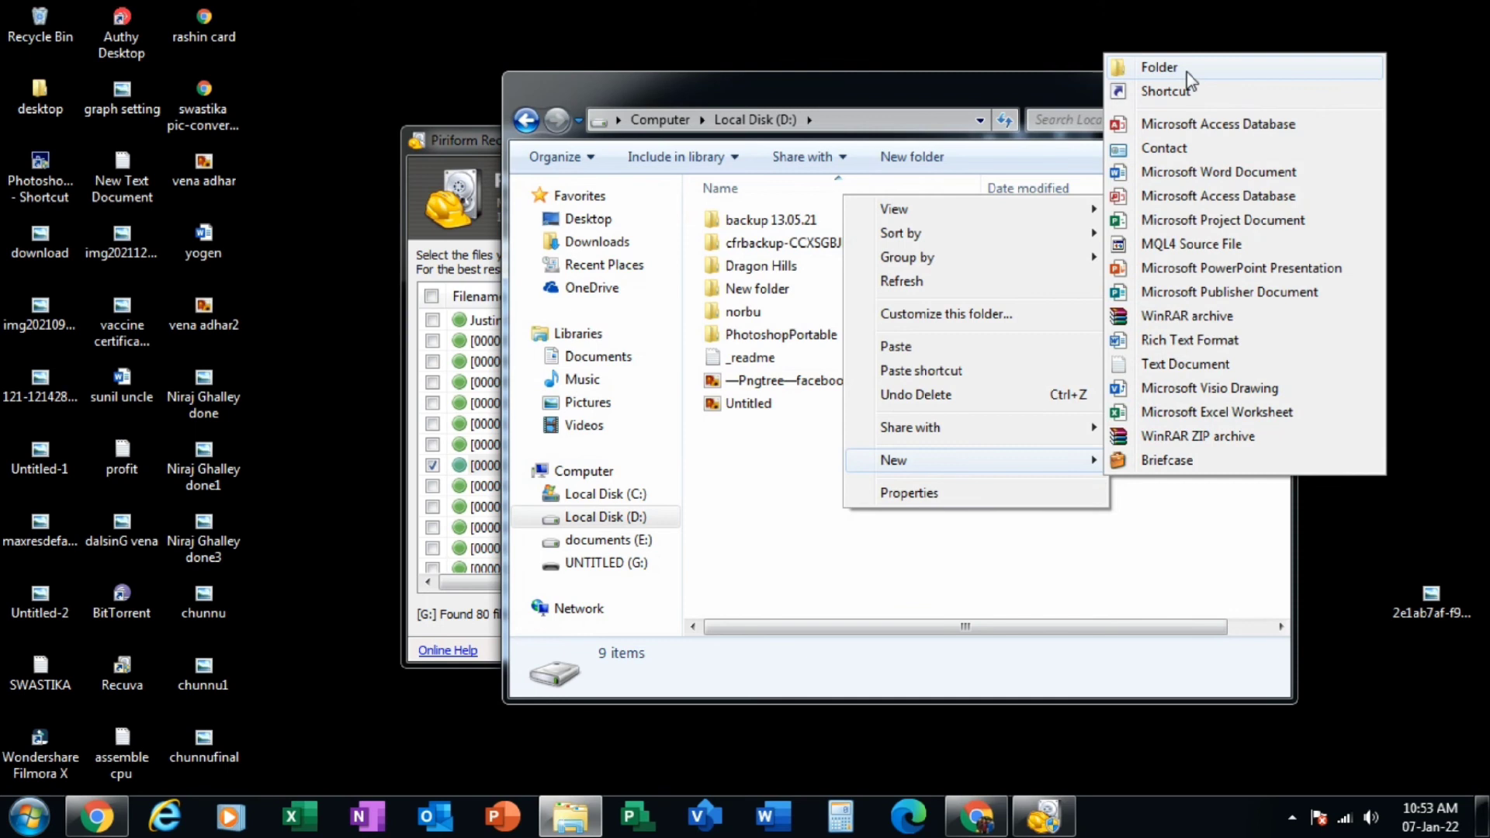
left_click(1159, 68)
type("recover")
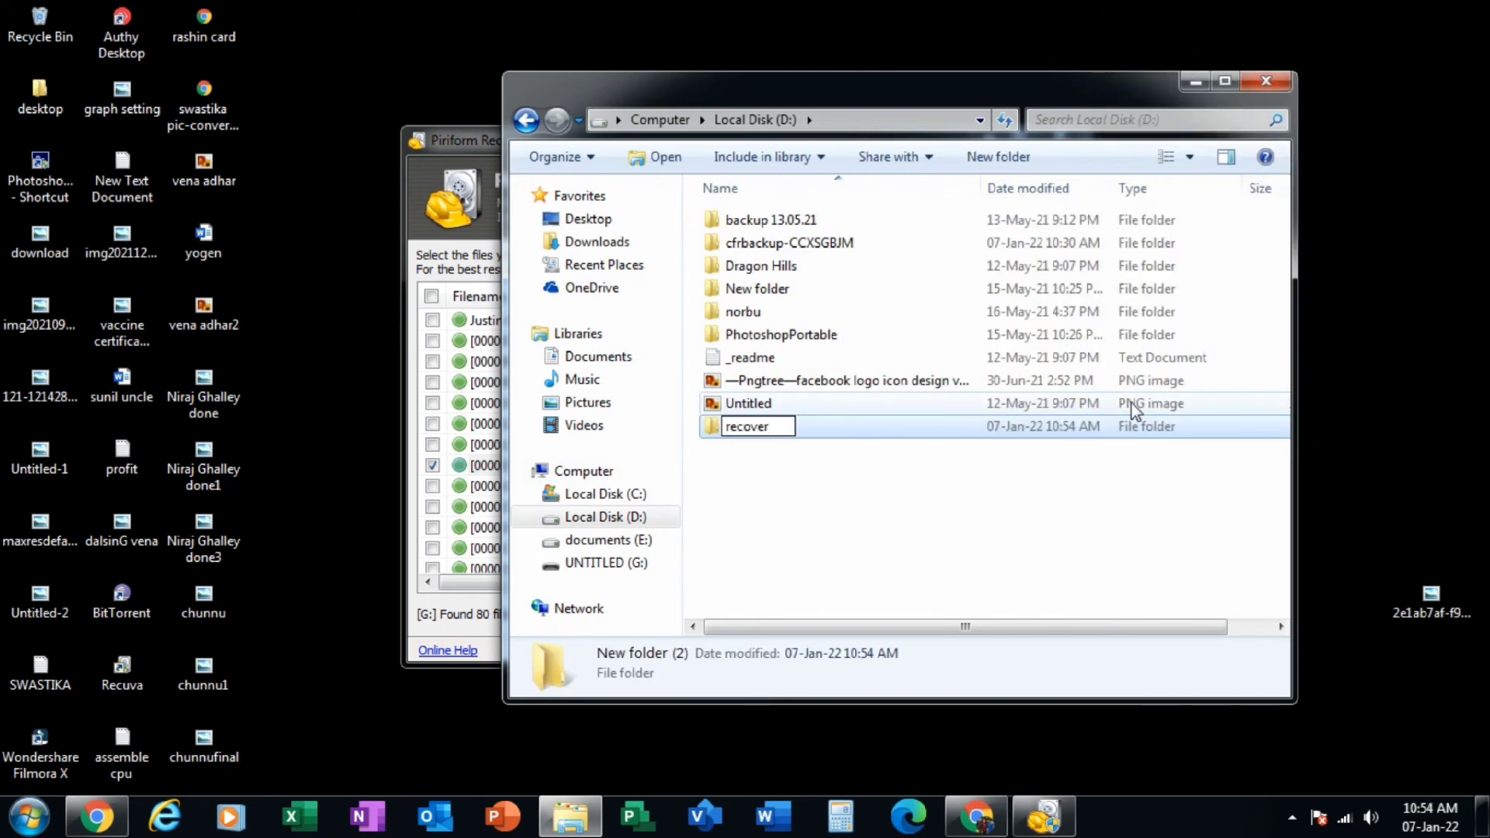
key("Return")
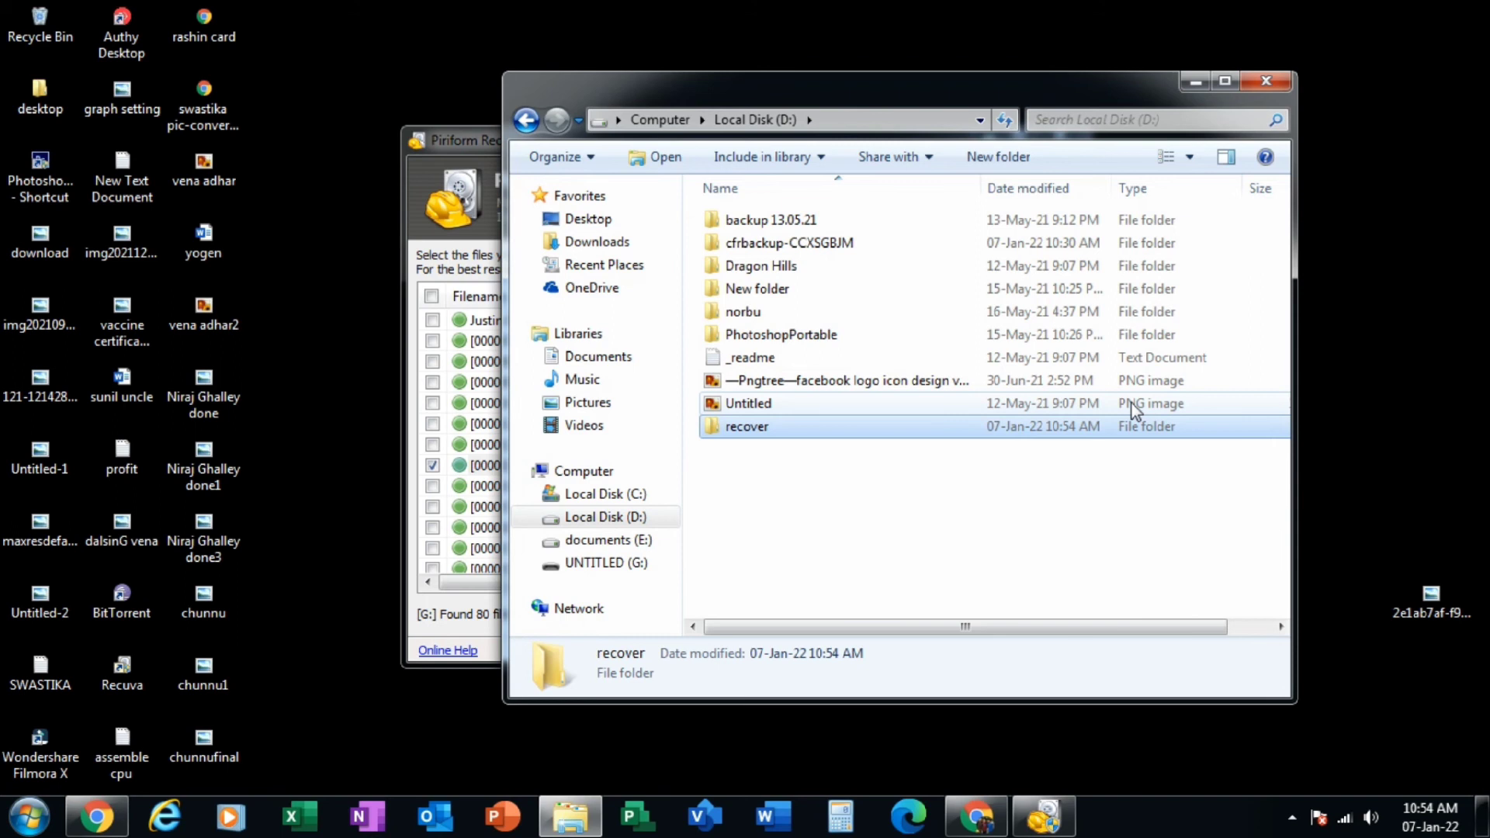
- Choose D:\recover as the destination and recover [000013].jpg
left_click(1265, 81)
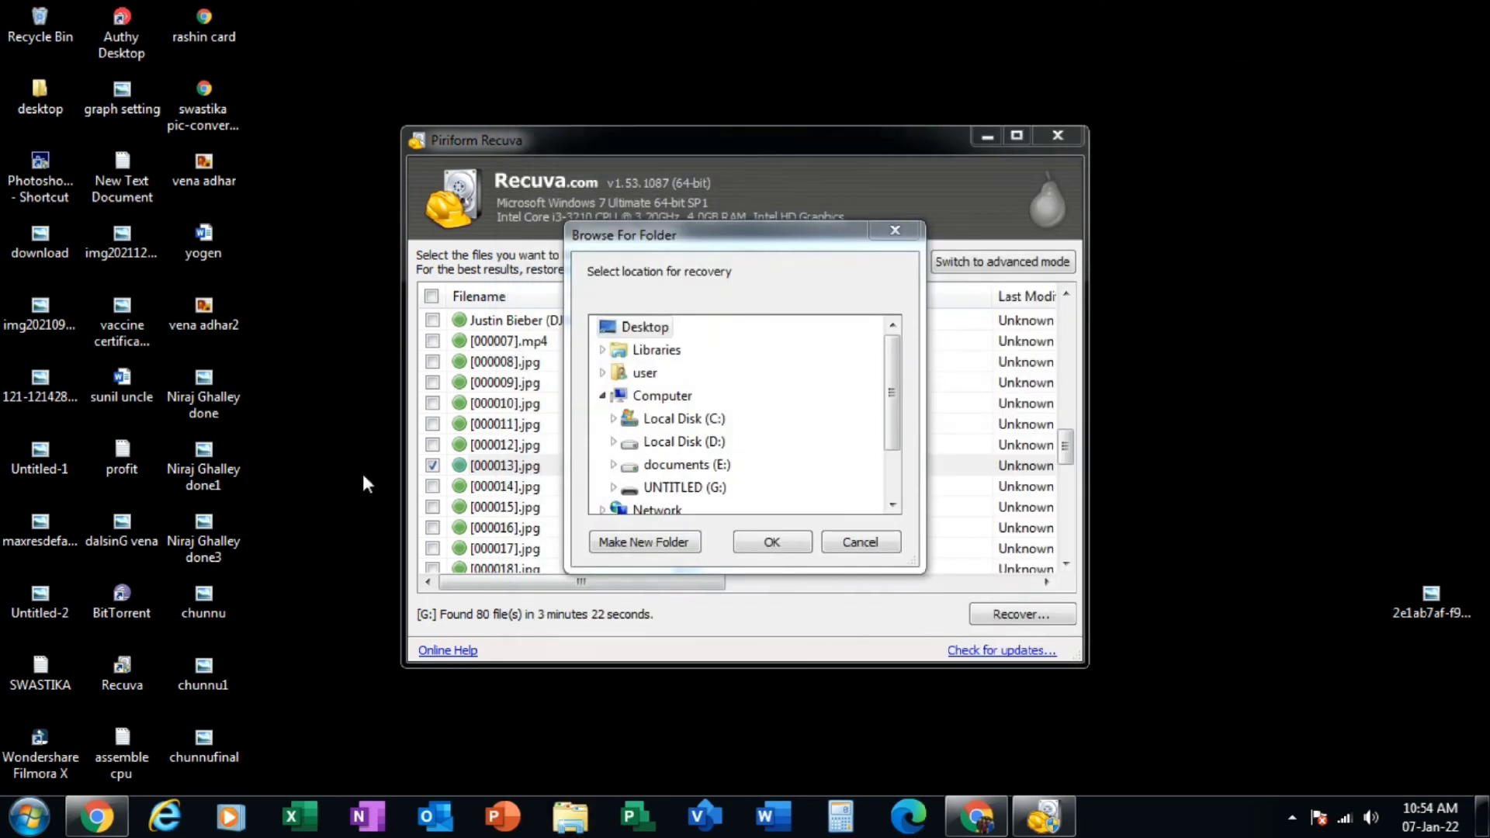
left_click(613, 442)
left_click(677, 487)
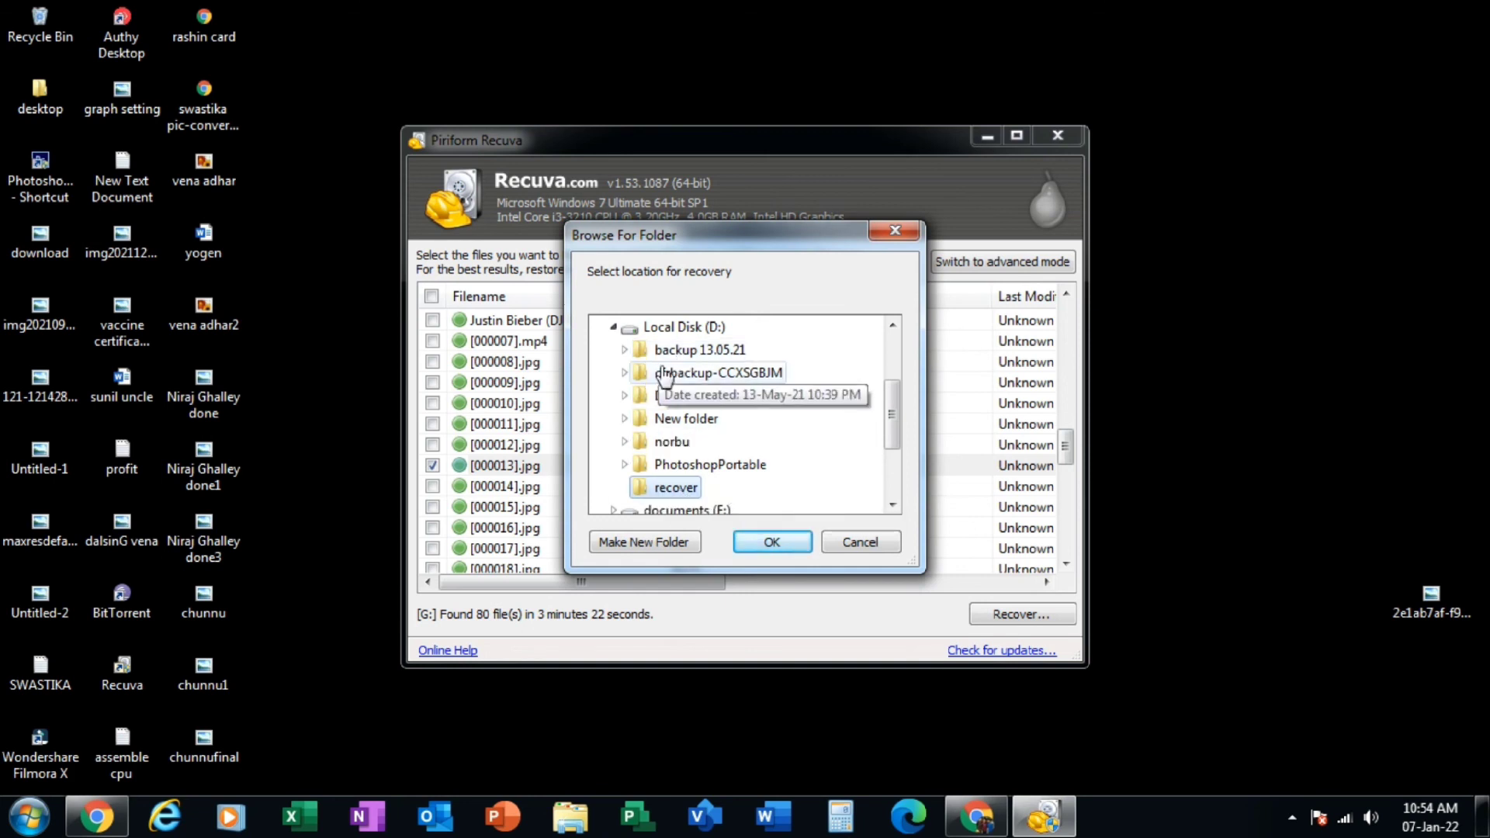
left_click(768, 544)
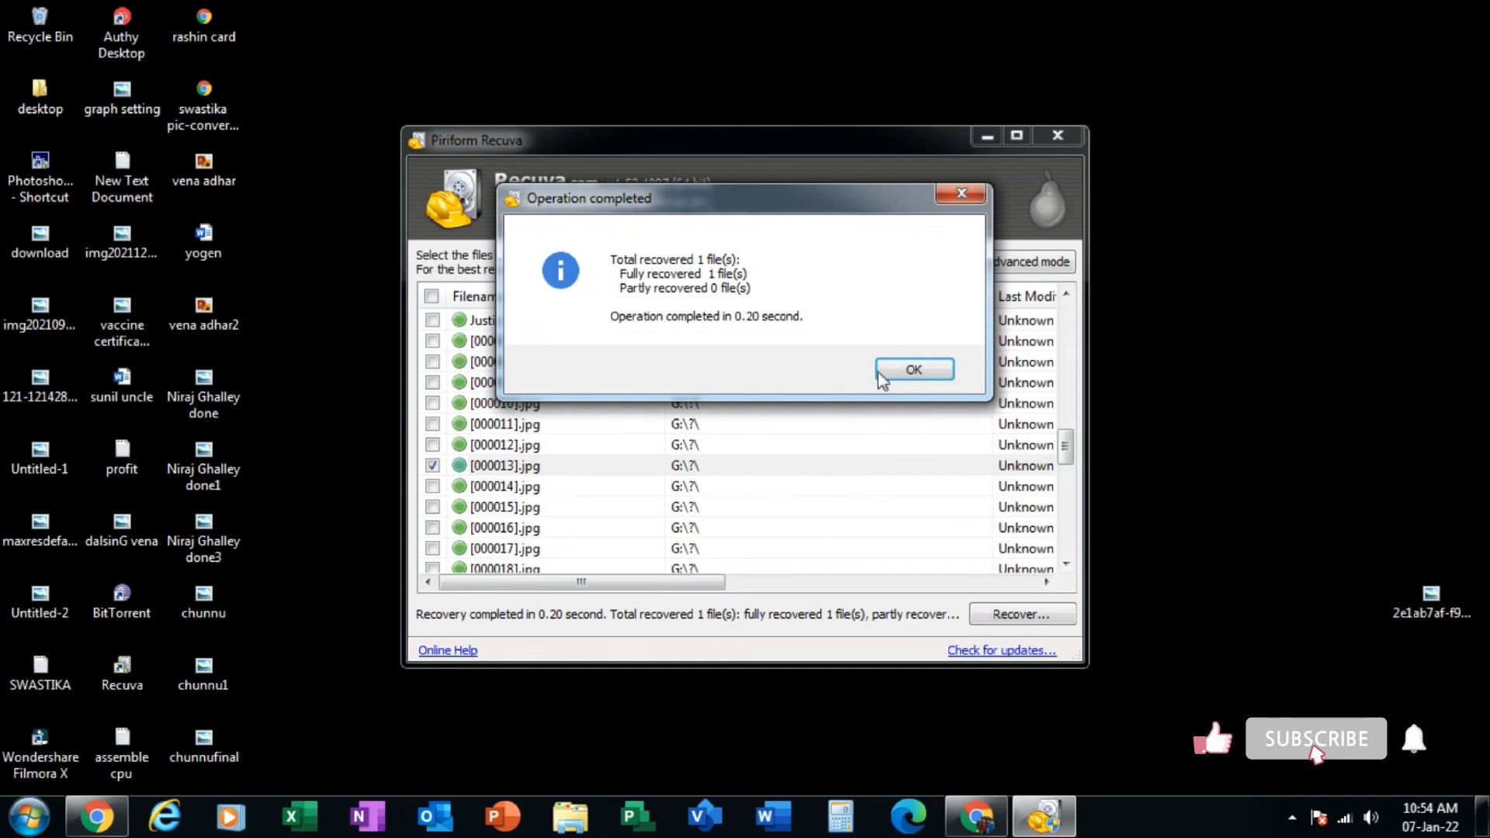
left_click(880, 378)
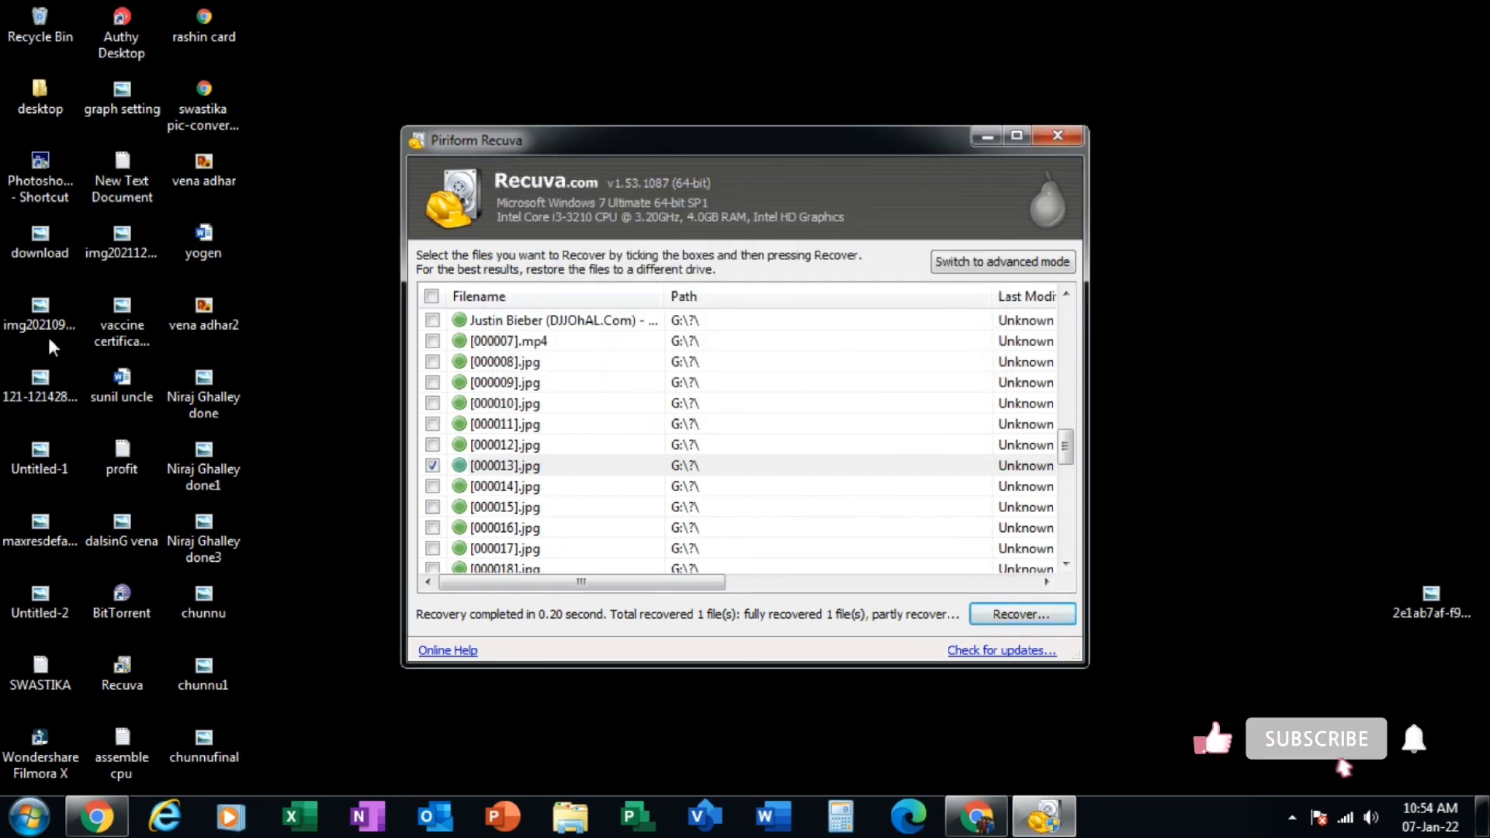
- Browse to D:\recover, view [000013].jpg in Photo Viewer, then close it
key("super+e")
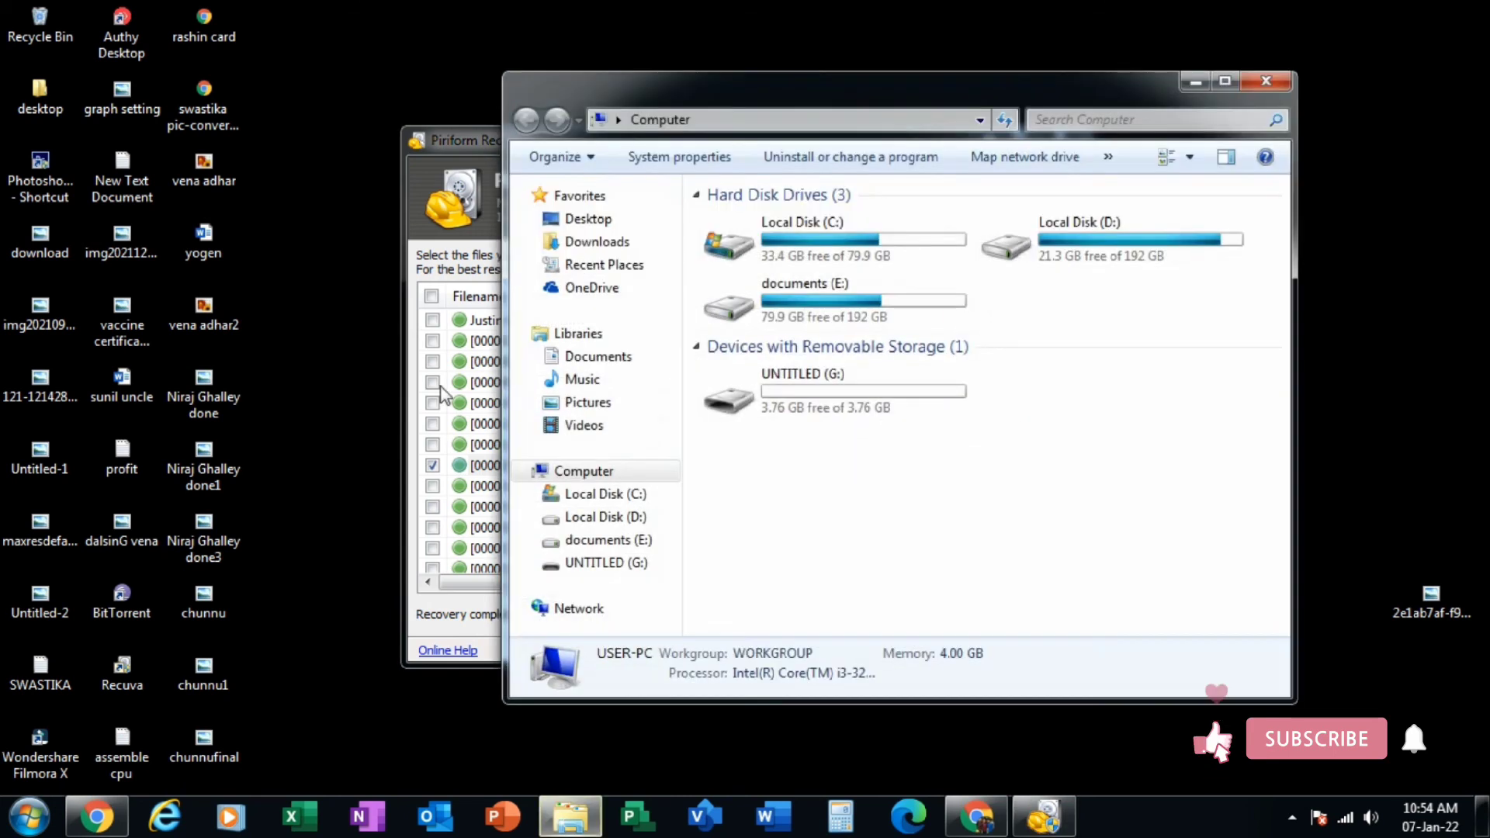
double_click(1043, 241)
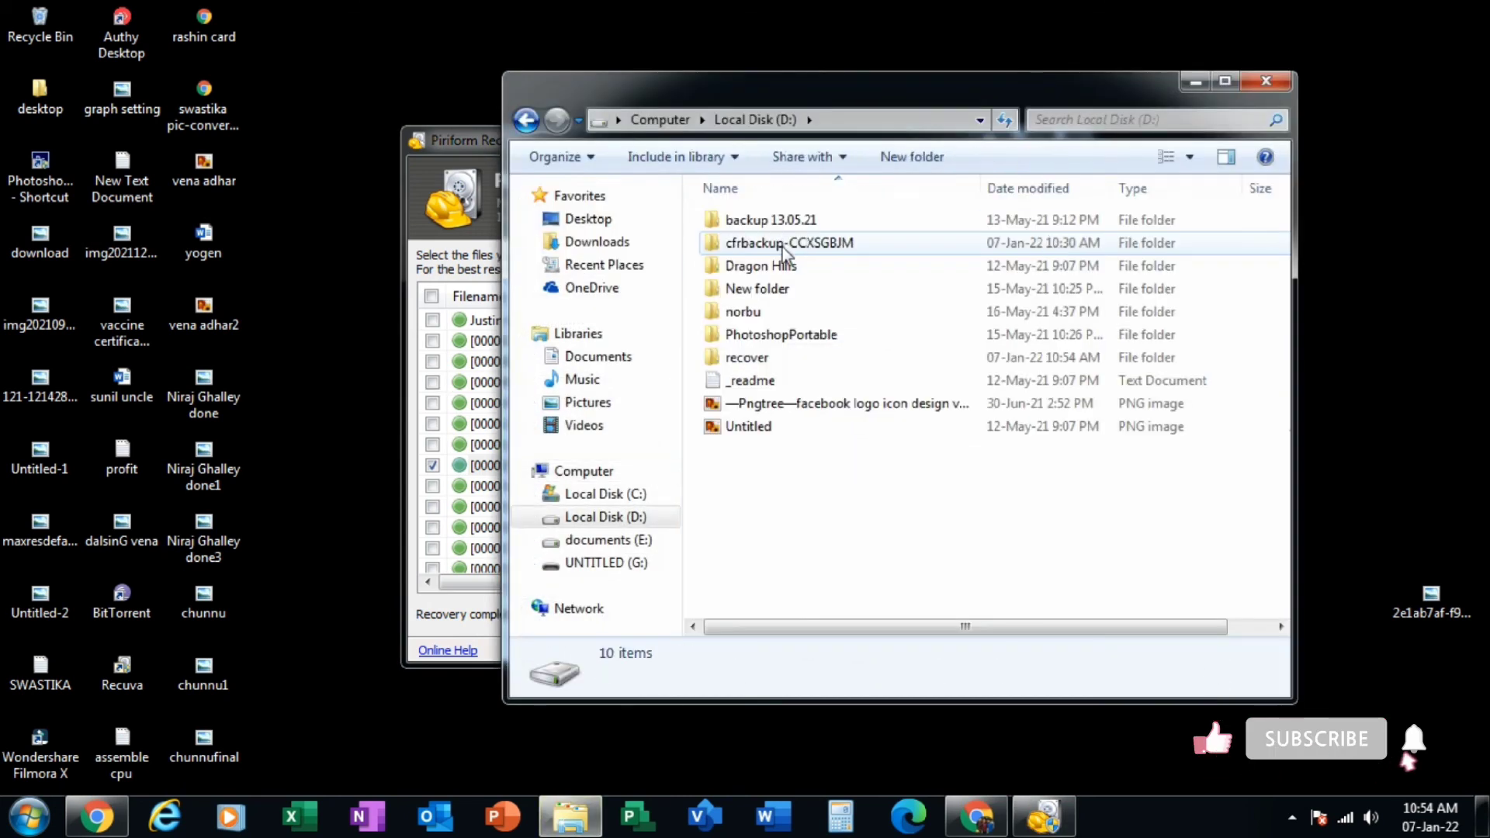
left_click(765, 363)
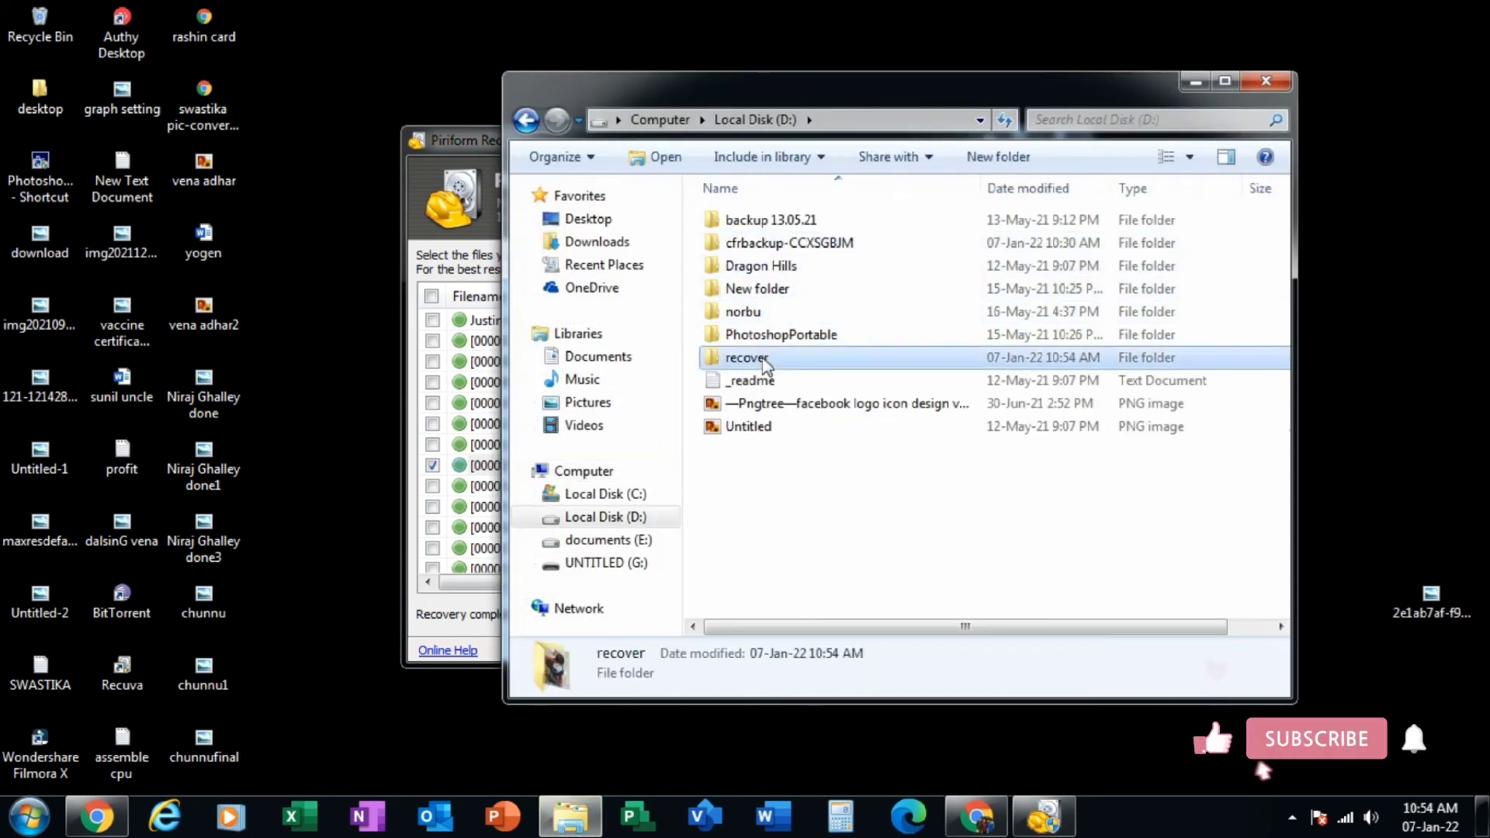
double_click(766, 363)
double_click(759, 279)
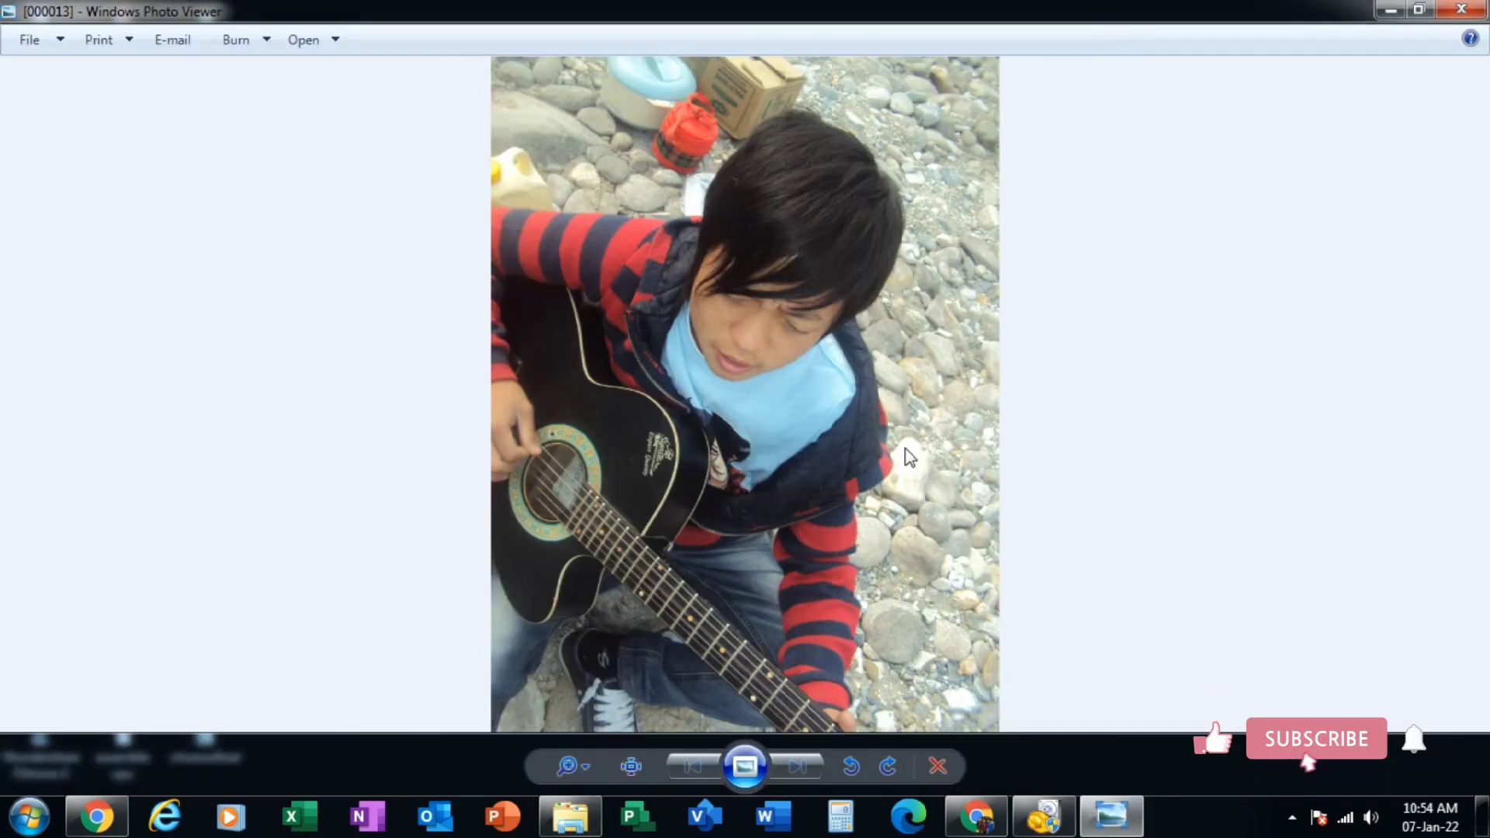
left_click(1461, 9)
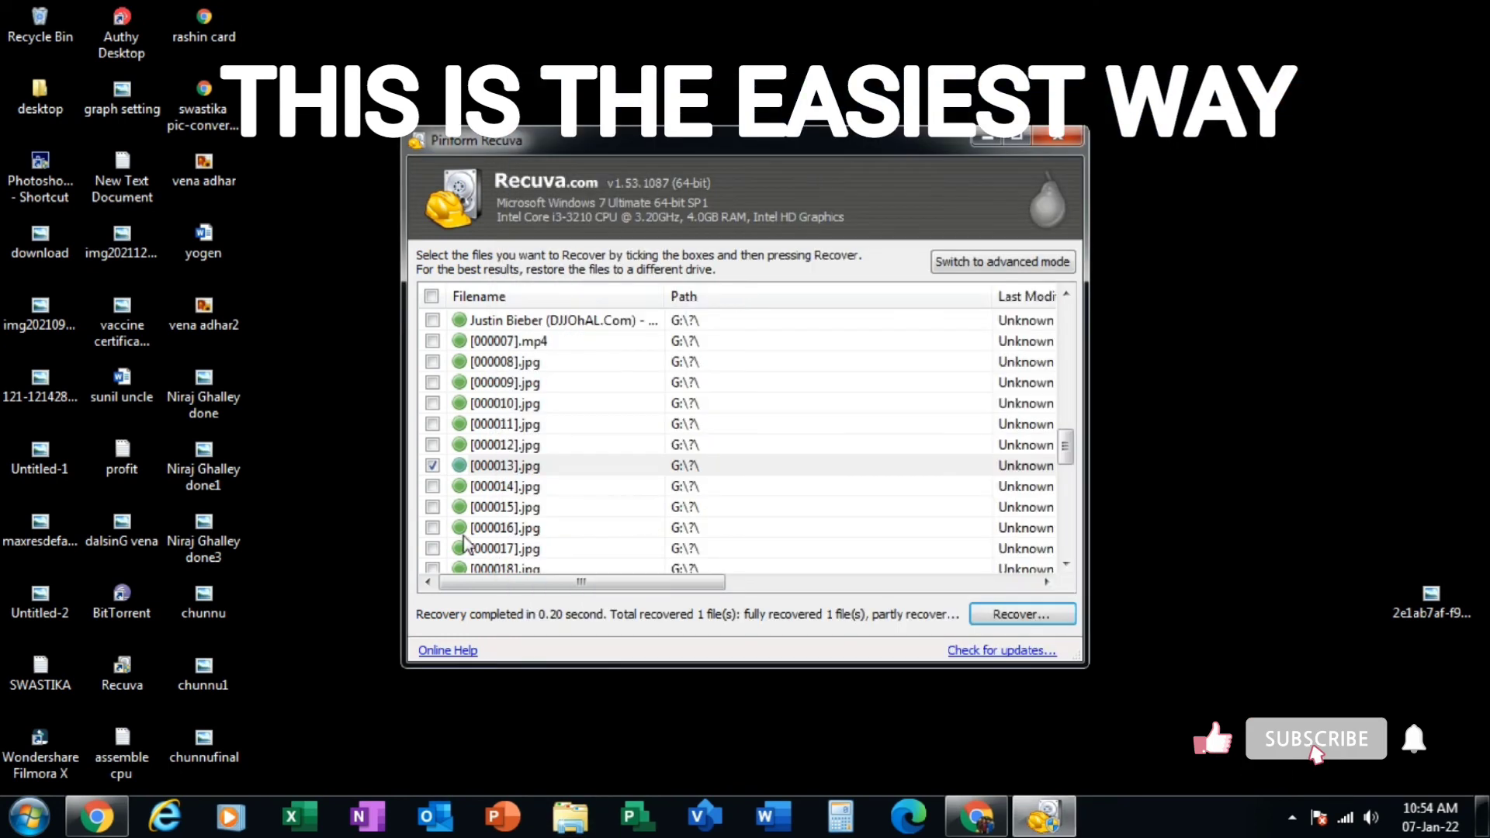
- Look back over the deep-scan results list for the G: drive, then exit Recuva
scroll(519, 514, "down", 3)
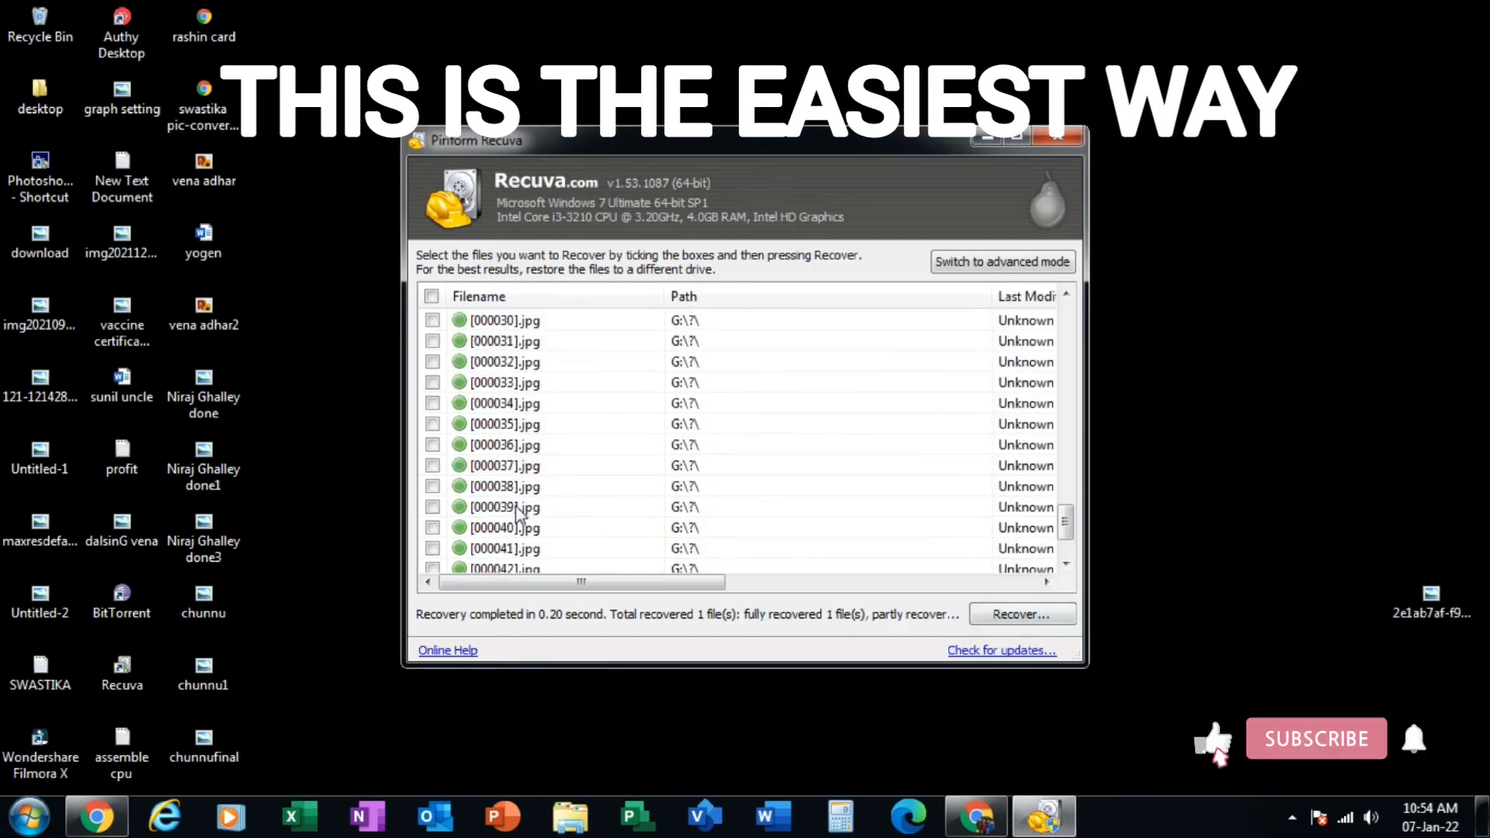
scroll(518, 514, "up", 5)
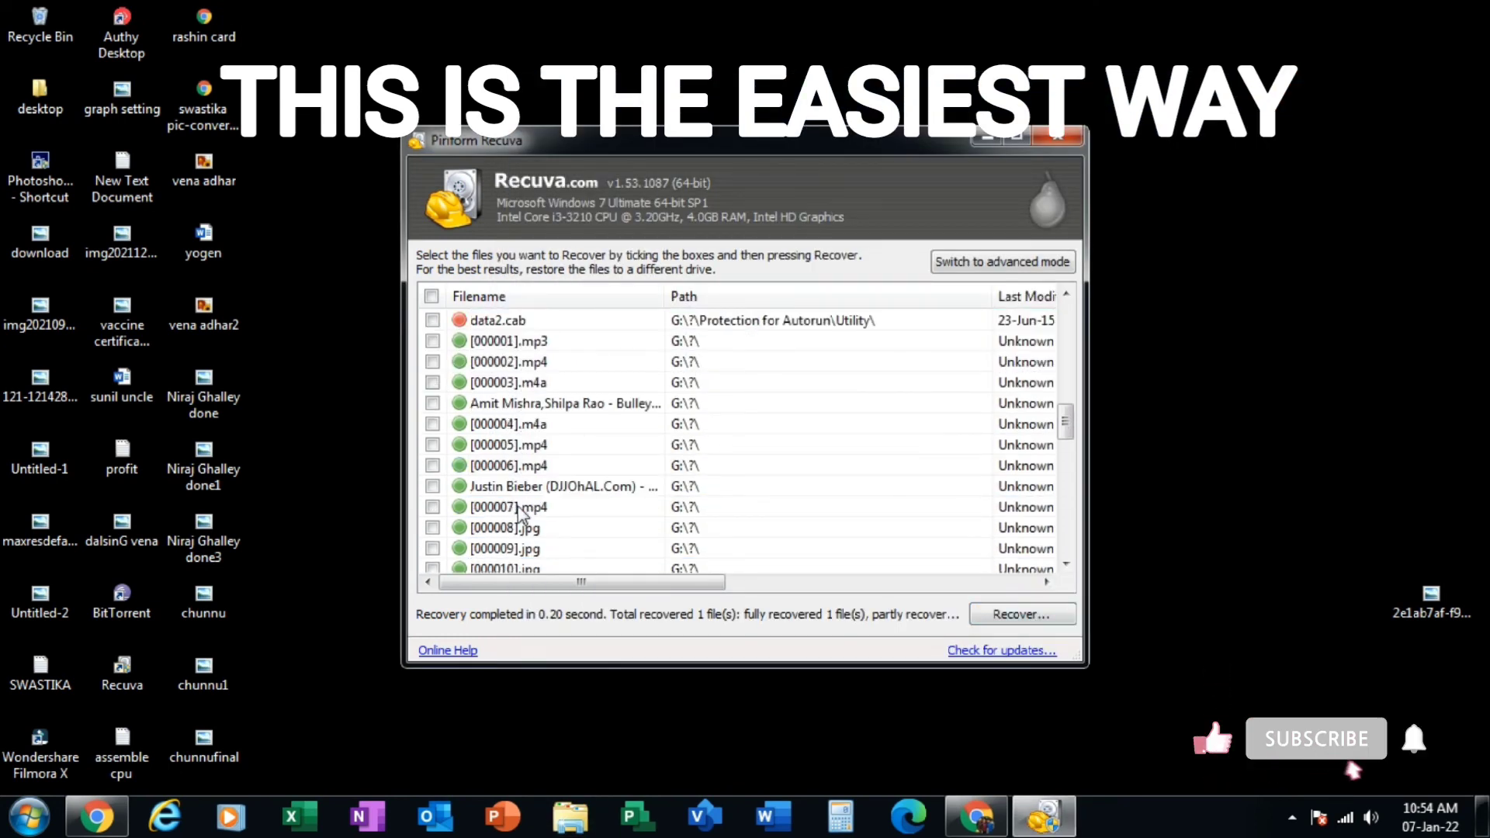
scroll(520, 514, "up", 4)
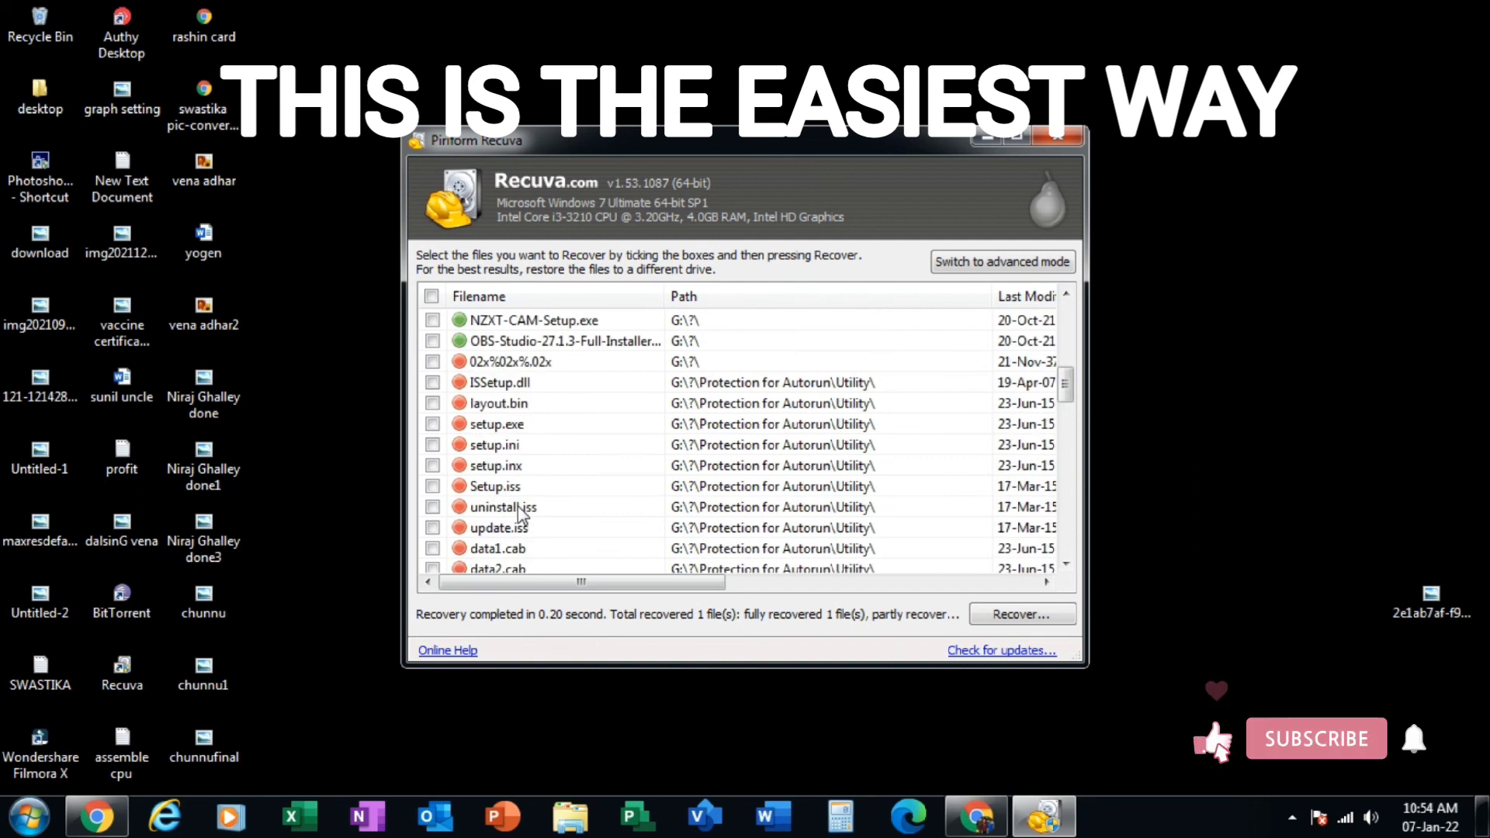
scroll(519, 513, "down", 1)
scroll(519, 514, "up", 2)
scroll(518, 514, "up", 2)
scroll(518, 513, "up", 2)
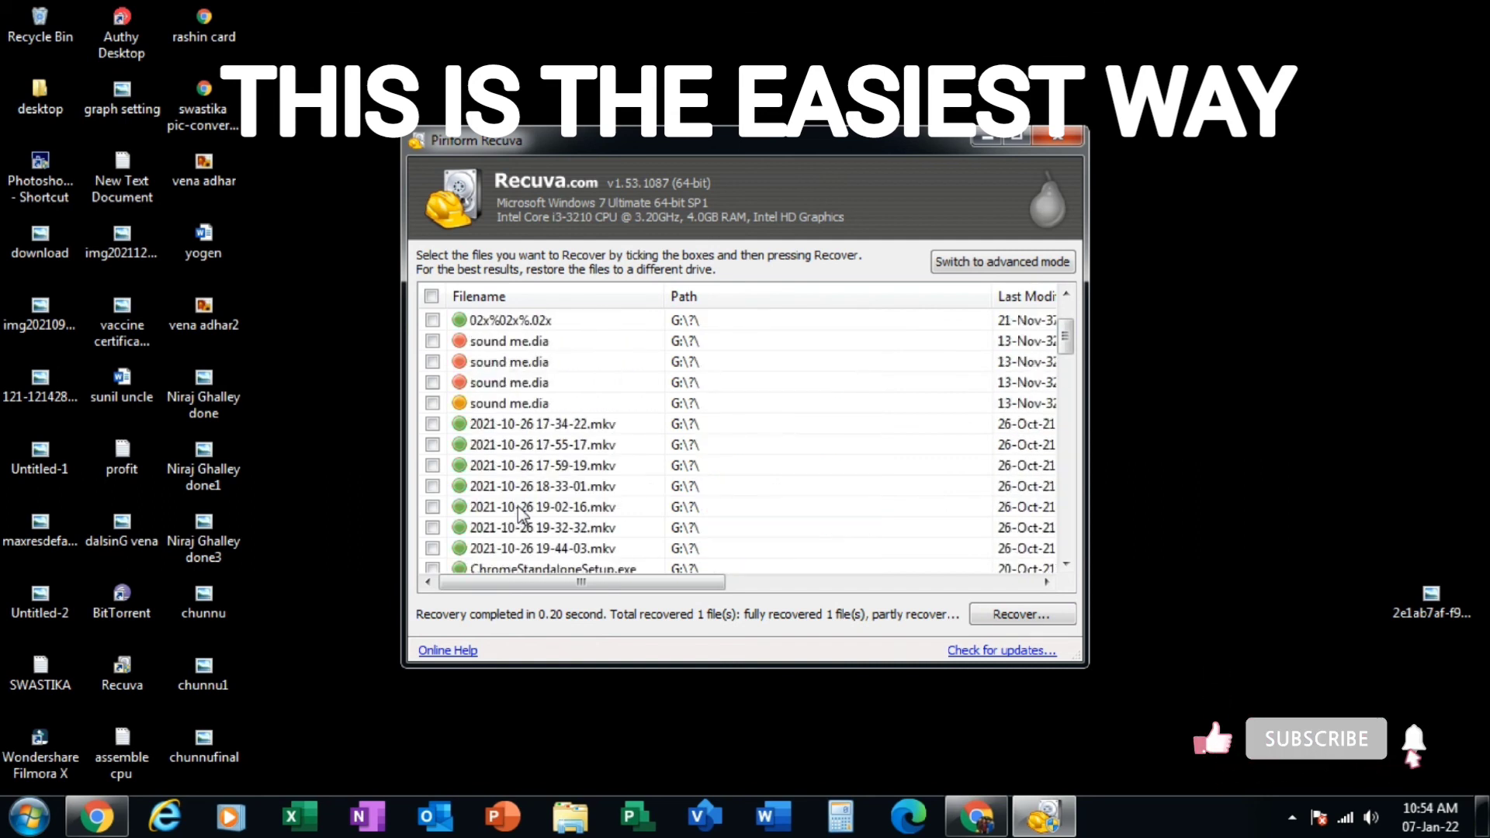
scroll(536, 513, "up", 2)
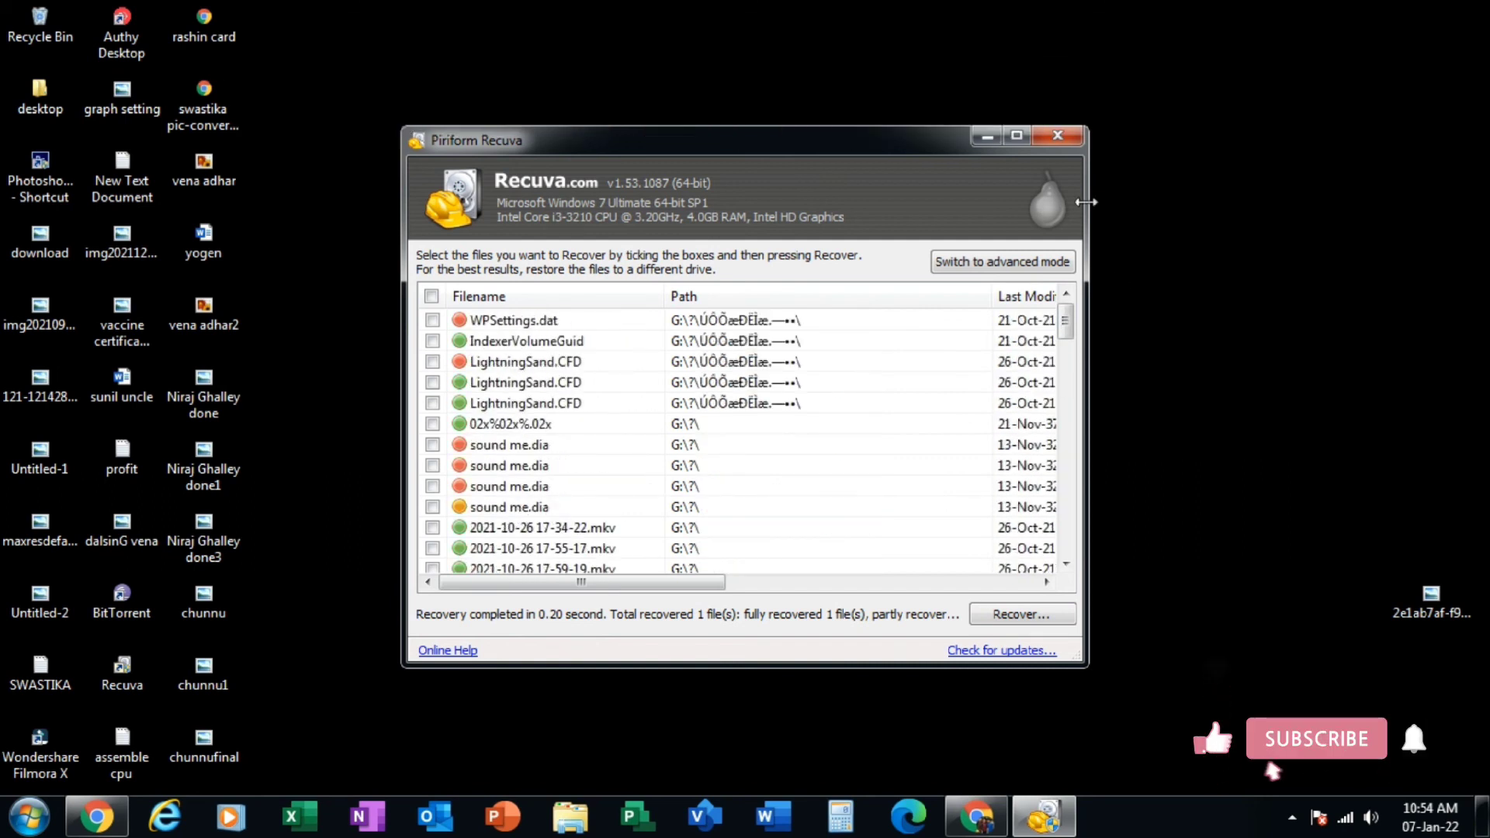
left_click(1059, 139)
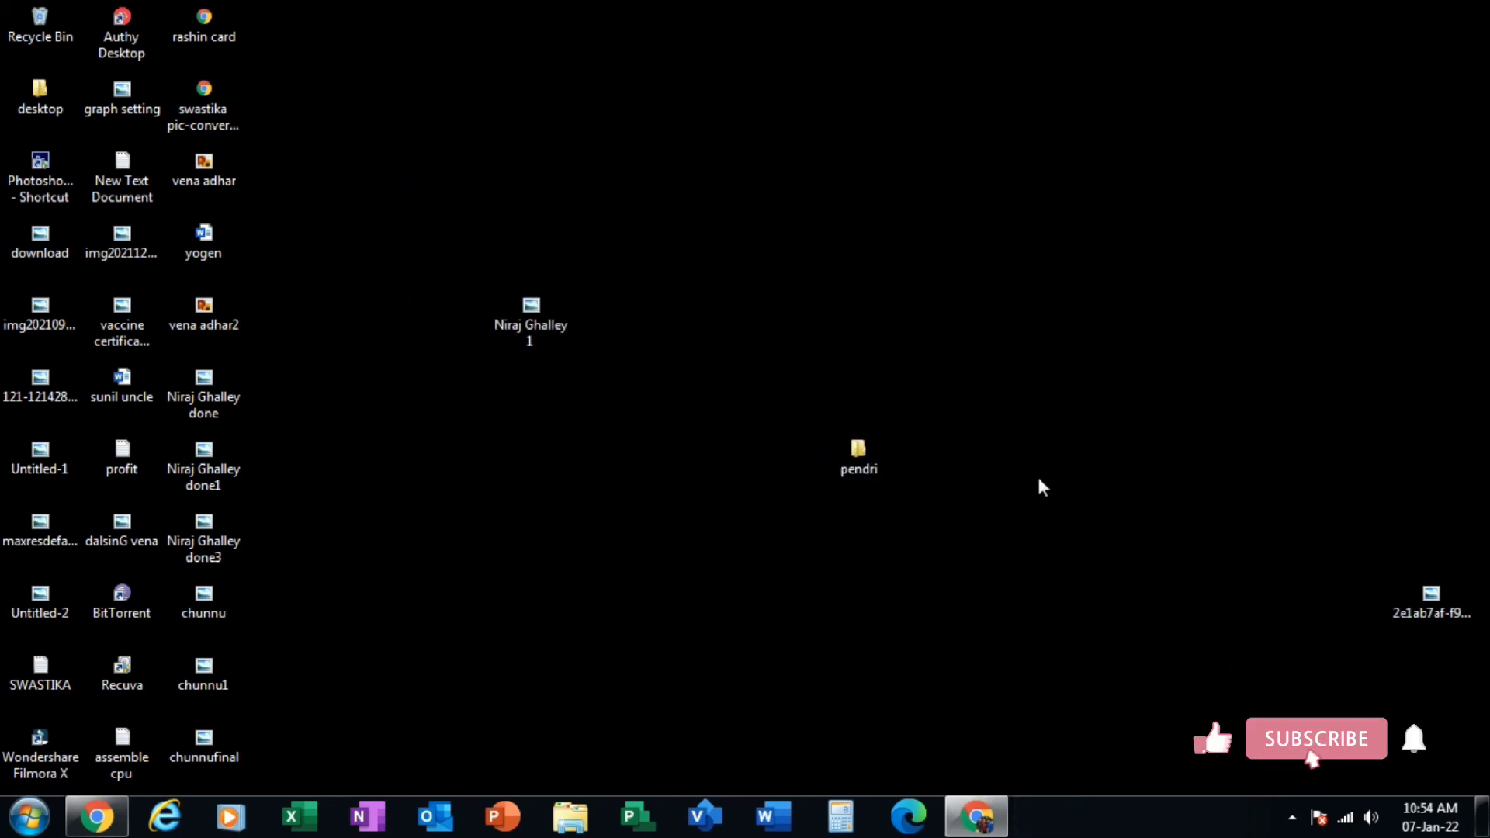